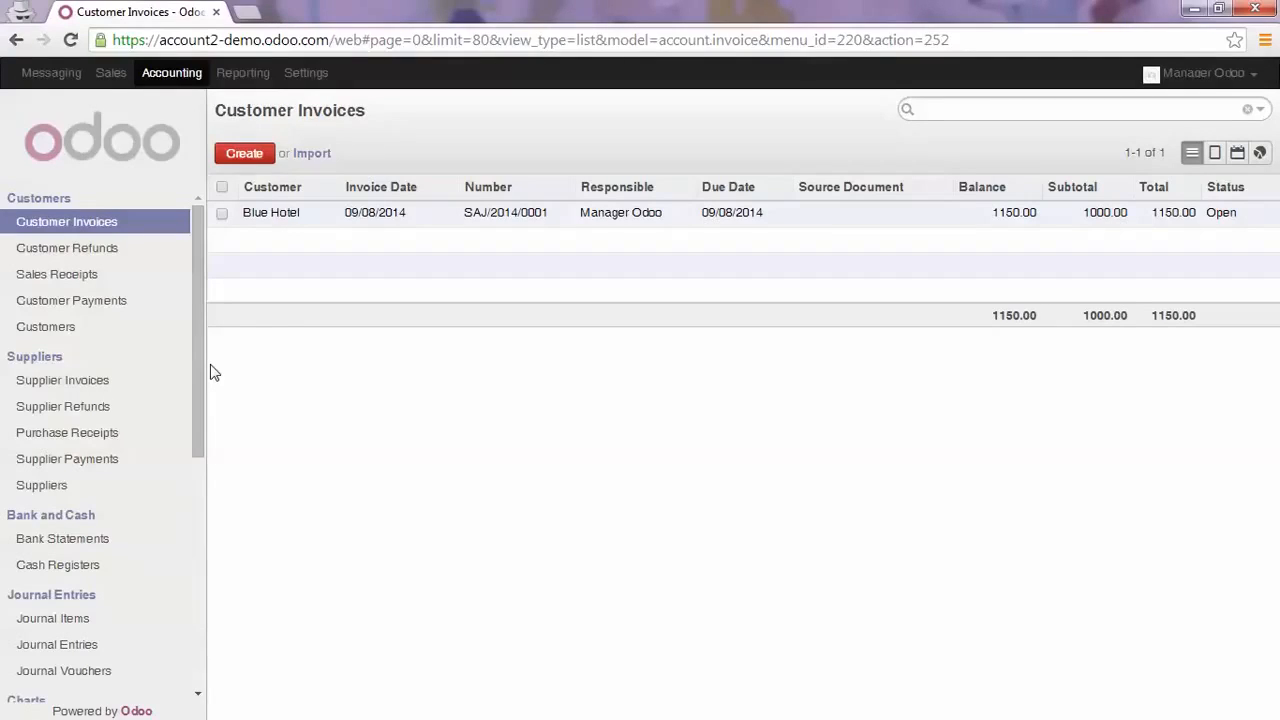
# Open the Miscellaneous Journal from the accounting configuration to review its settings
pyautogui.scroll(-5, 163, 469)
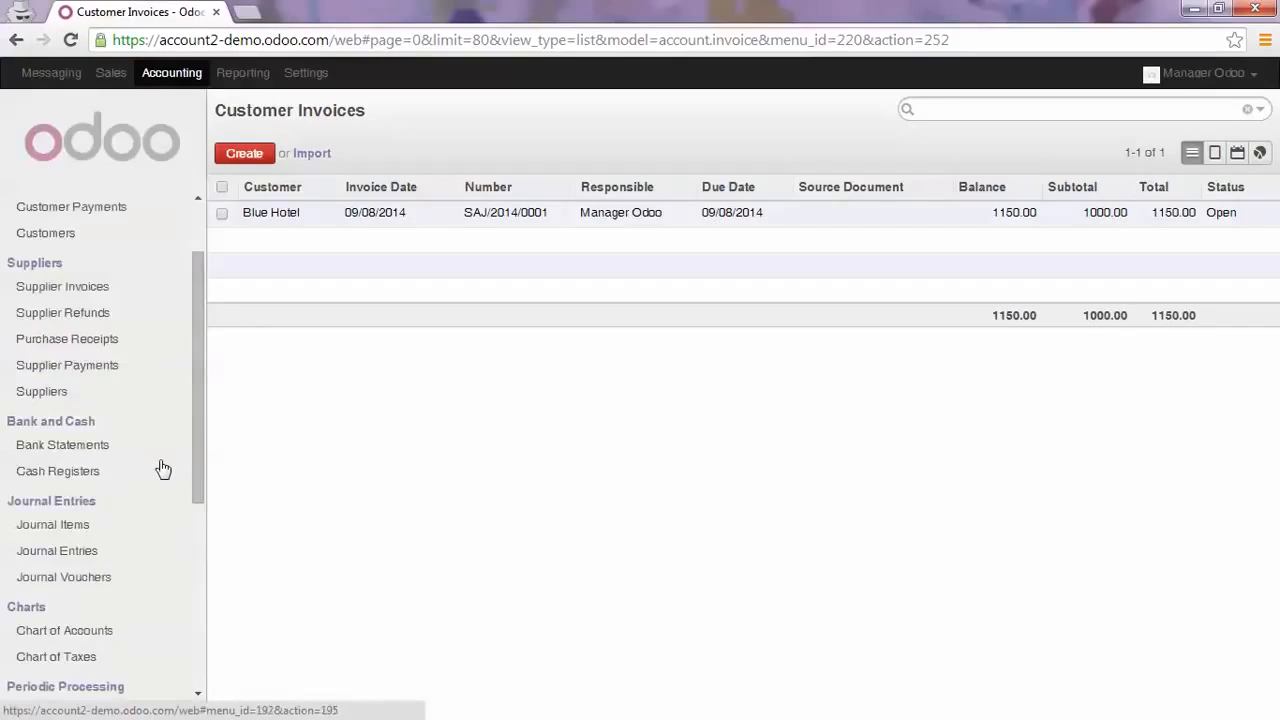
pyautogui.scroll(-2, 165, 467)
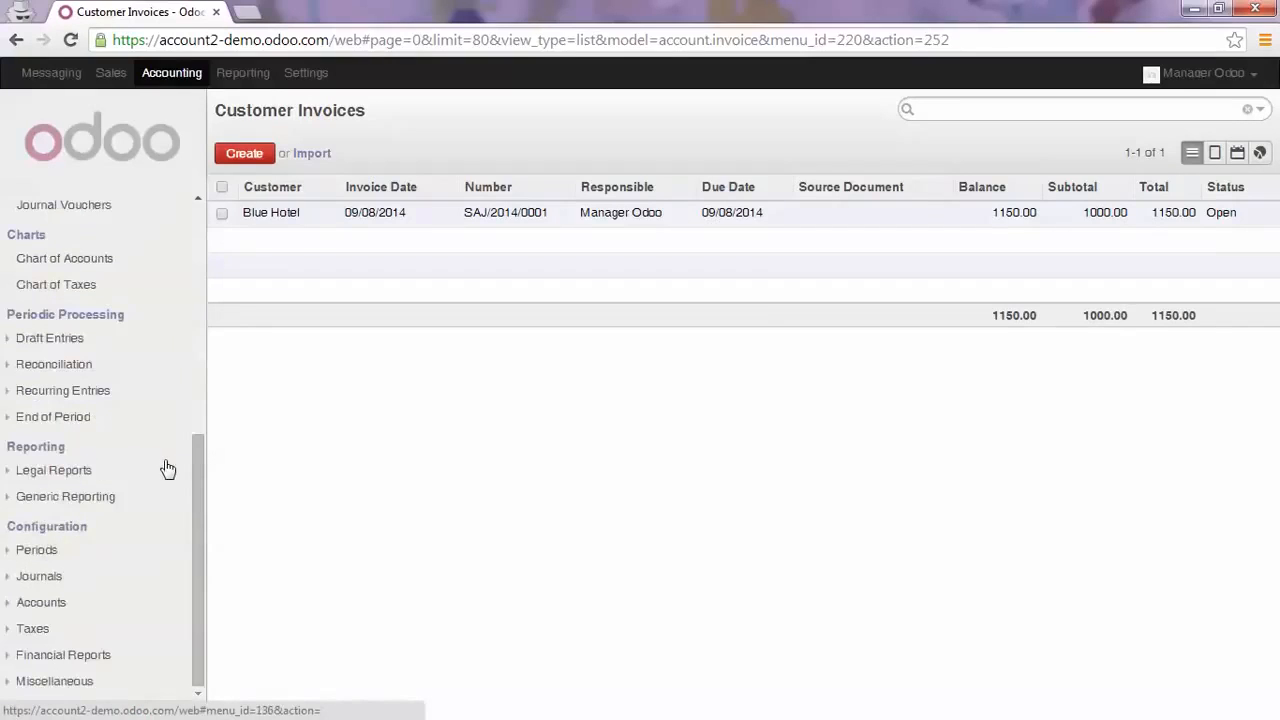
pyautogui.click(40, 577)
pyautogui.click(60, 603)
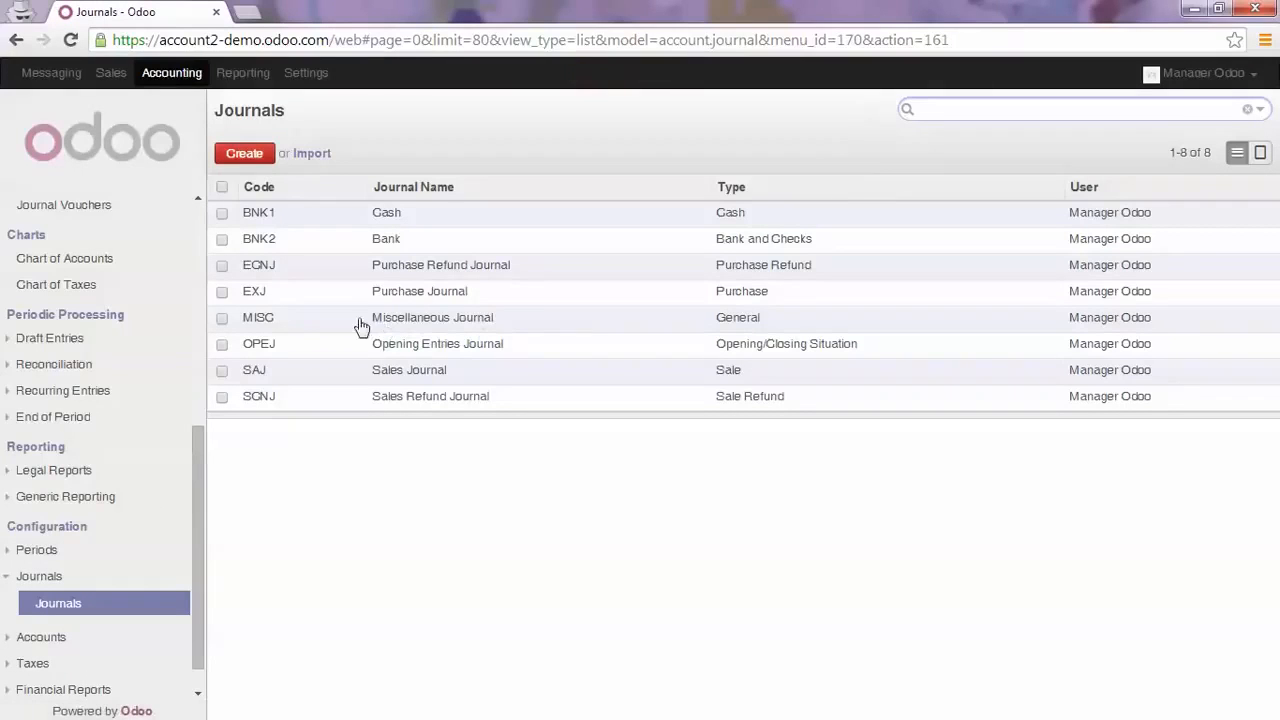
pyautogui.click(445, 326)
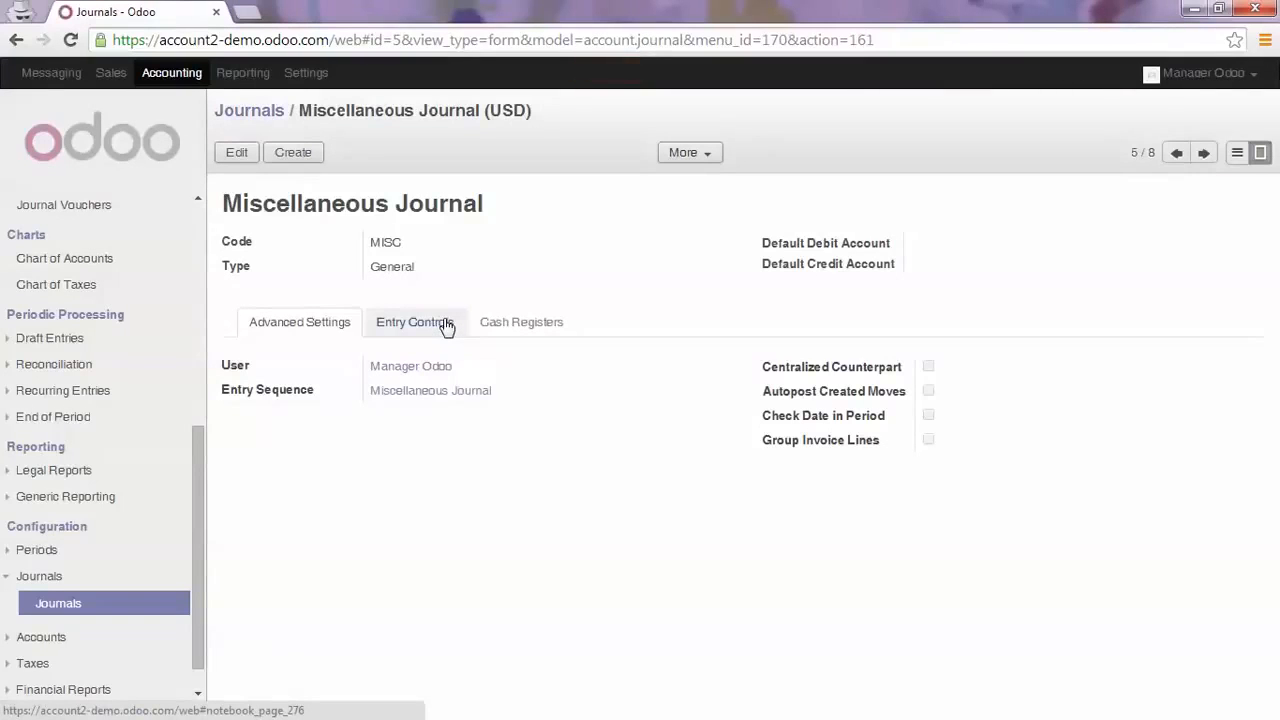
# Open the Blue Hotel partner record from its customer invoice SAJ/2014/0001
pyautogui.scroll(5, 150, 360)
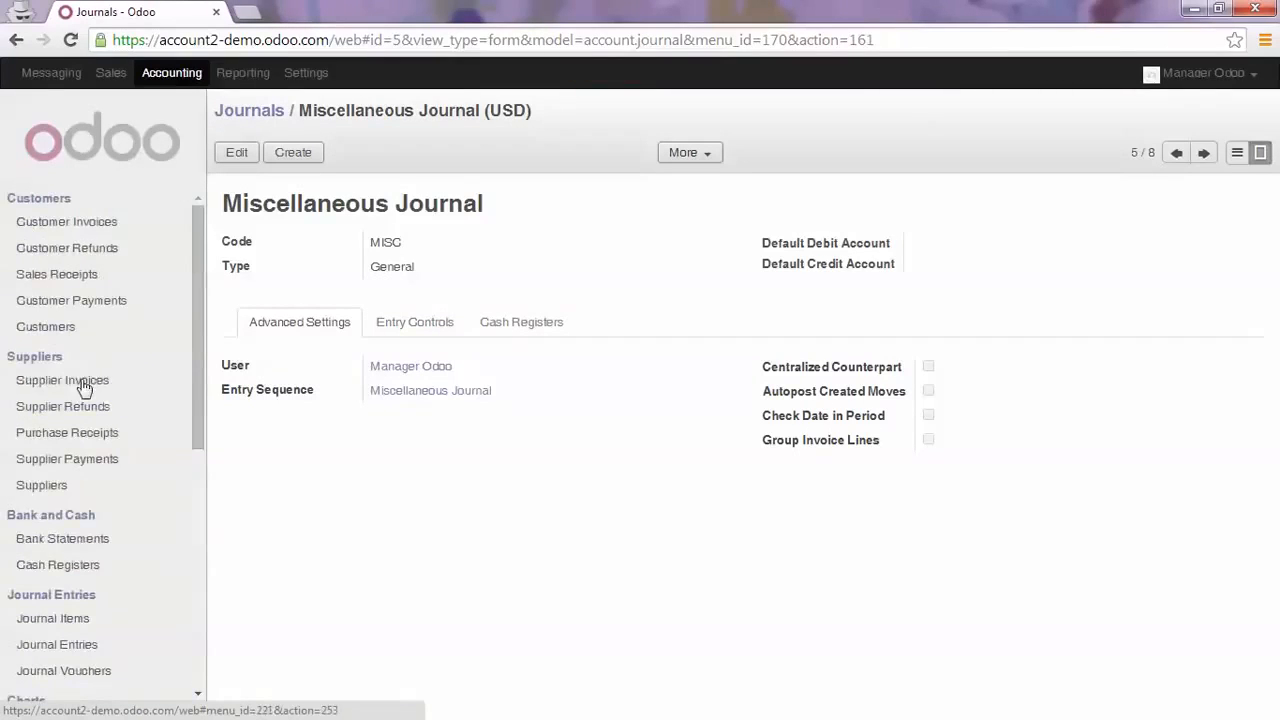
pyautogui.click(83, 383)
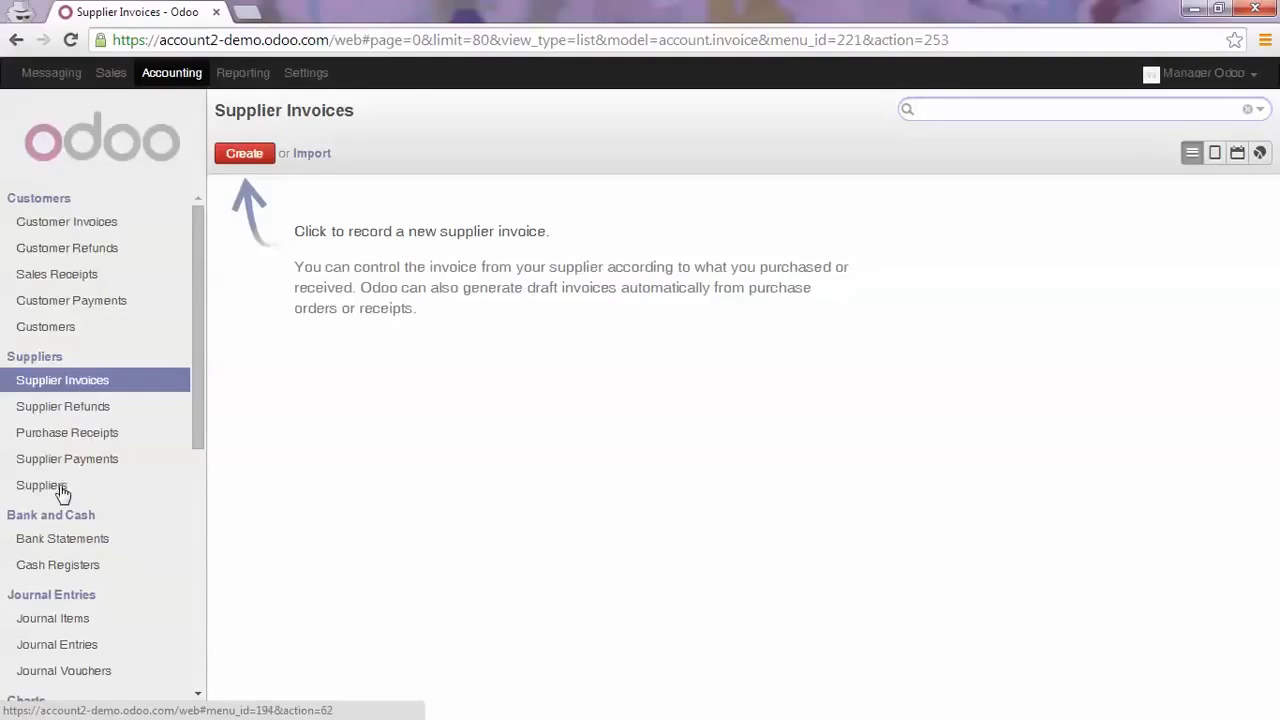
pyautogui.click(97, 222)
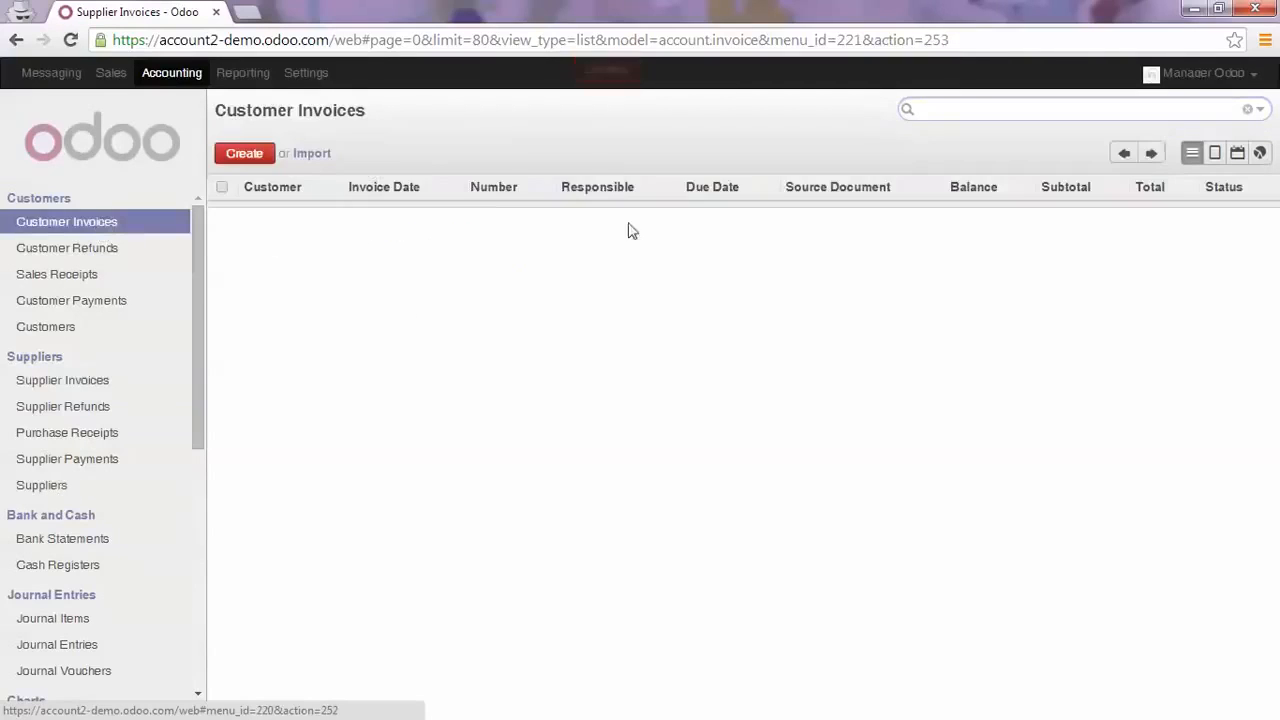
pyautogui.click(306, 219)
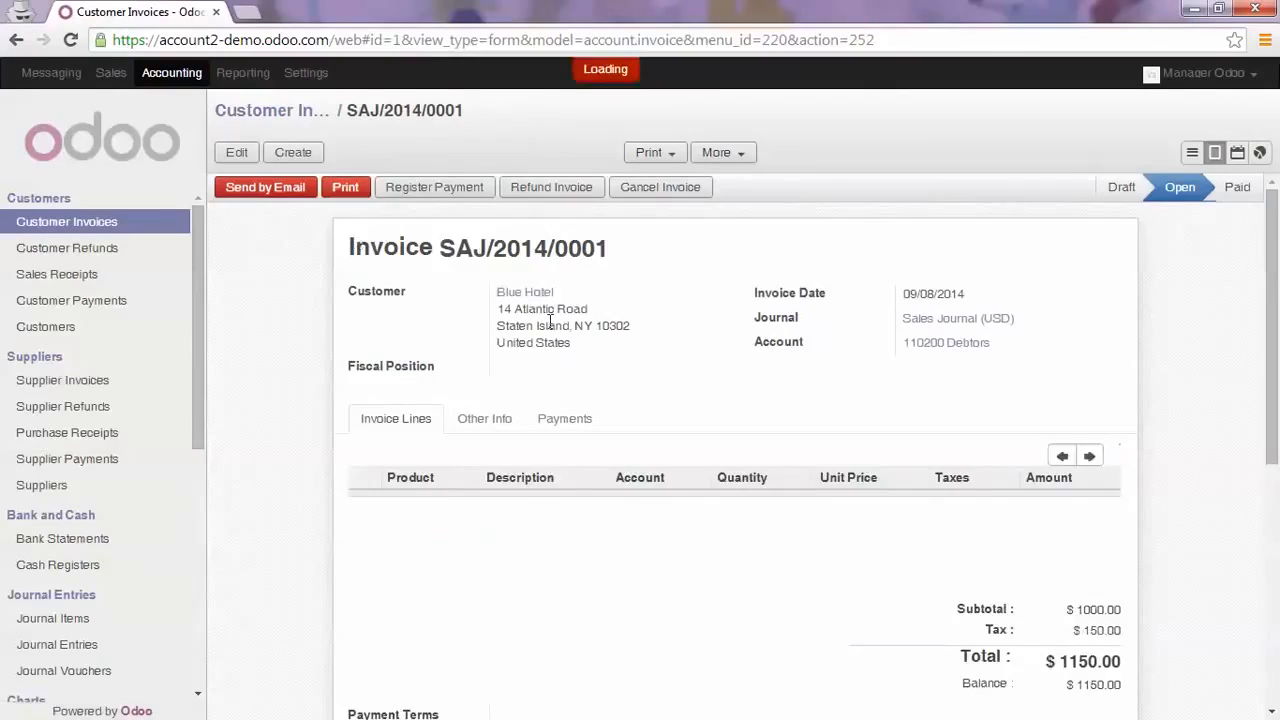
pyautogui.click(525, 294)
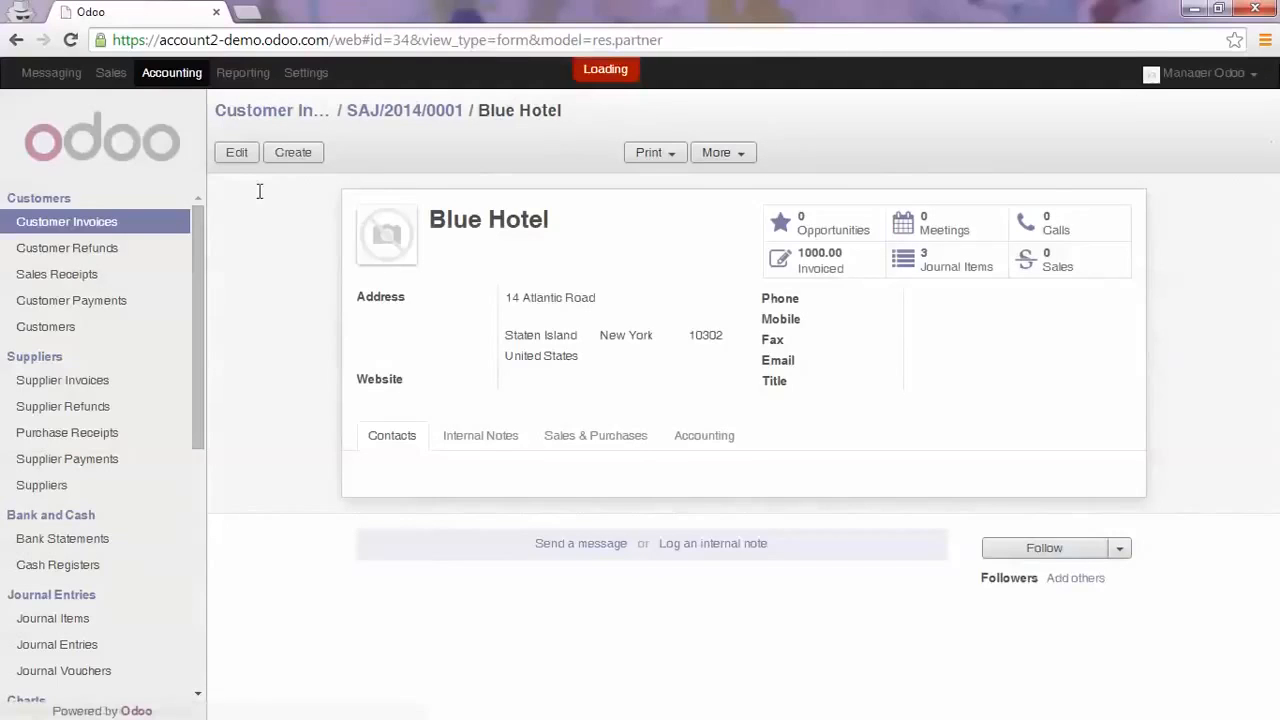
# Mark Blue Hotel as a supplier in its sales and purchases settings and save the record
pyautogui.click(236, 155)
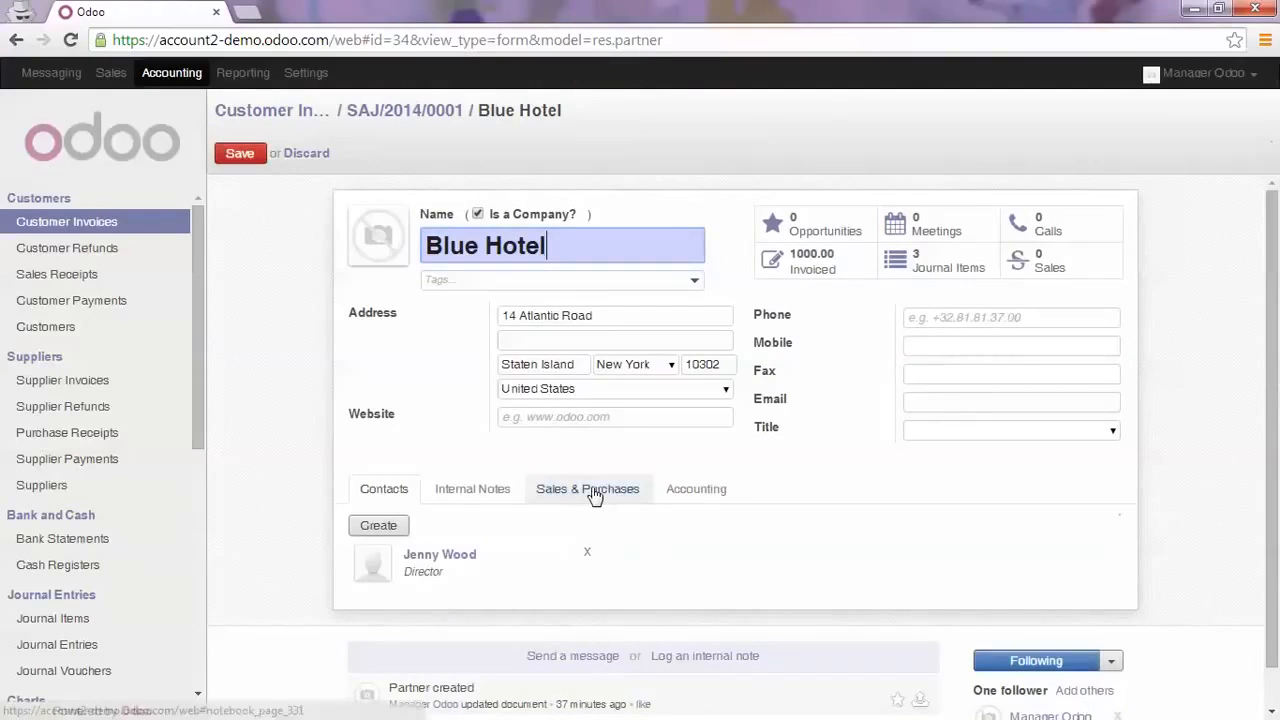
pyautogui.click(590, 489)
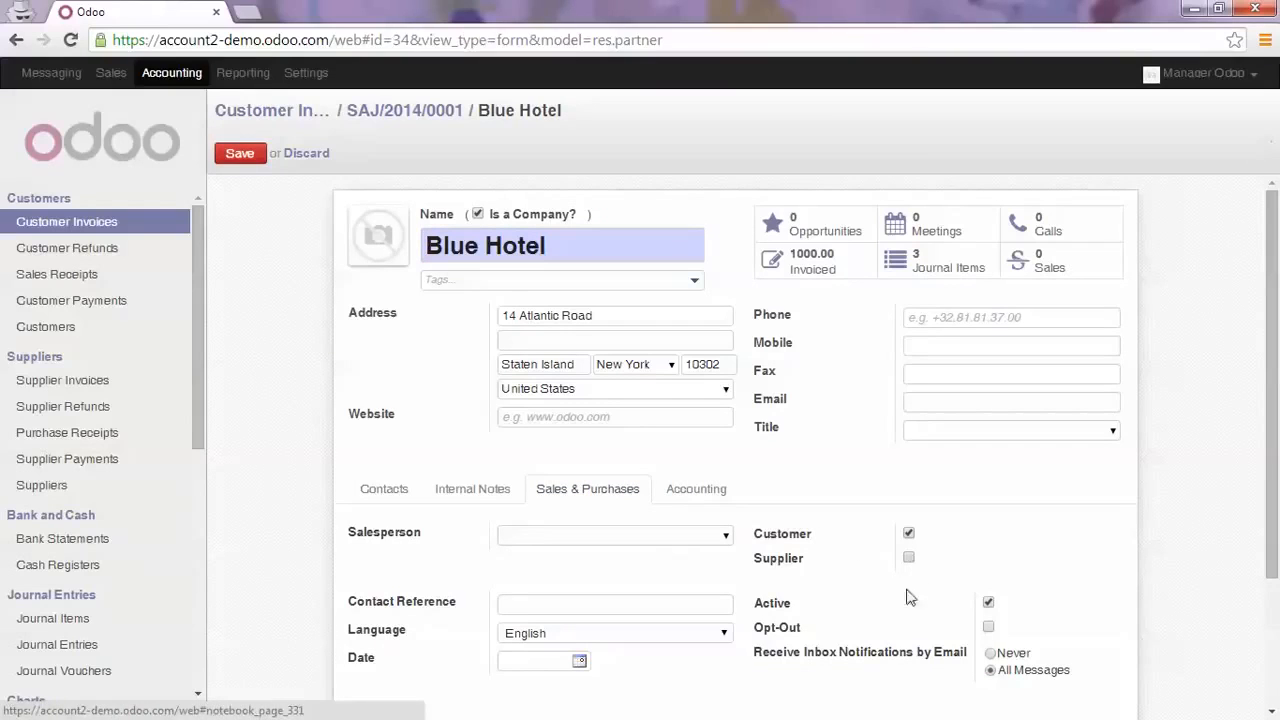
pyautogui.click(908, 557)
pyautogui.click(246, 158)
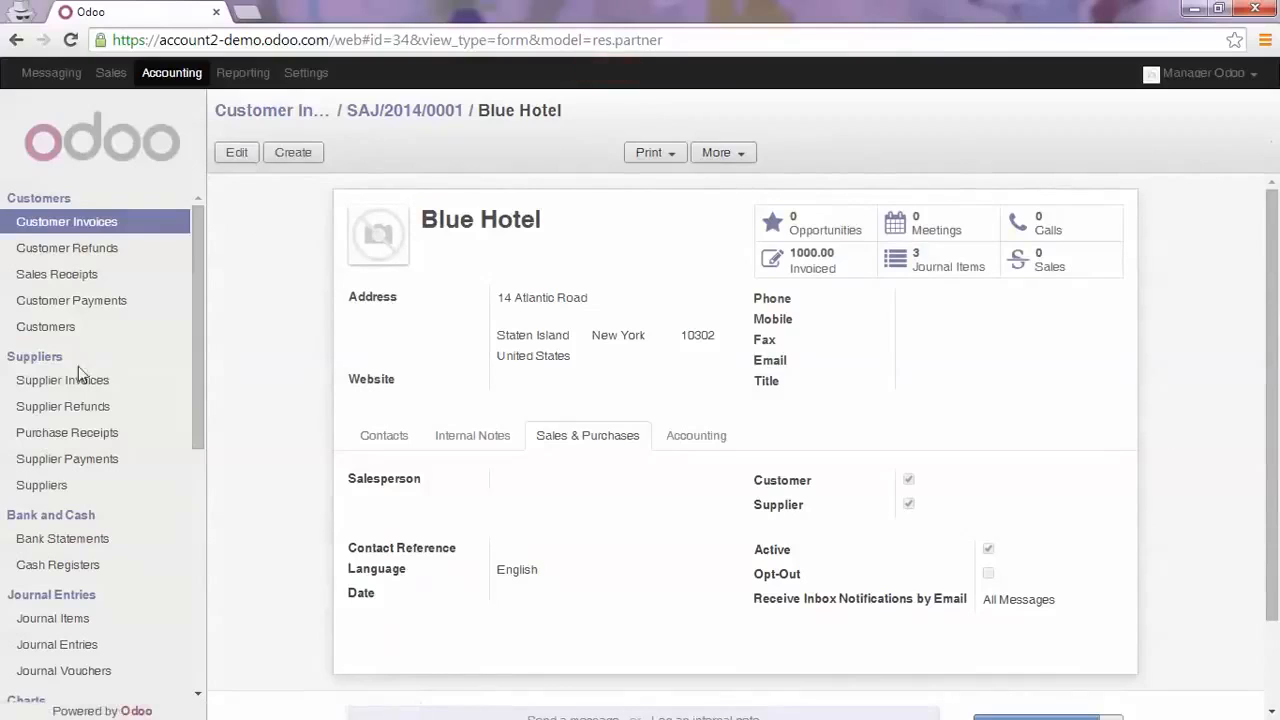
# Create a new supplier invoice with Blue Hotel as the supplier
pyautogui.click(77, 384)
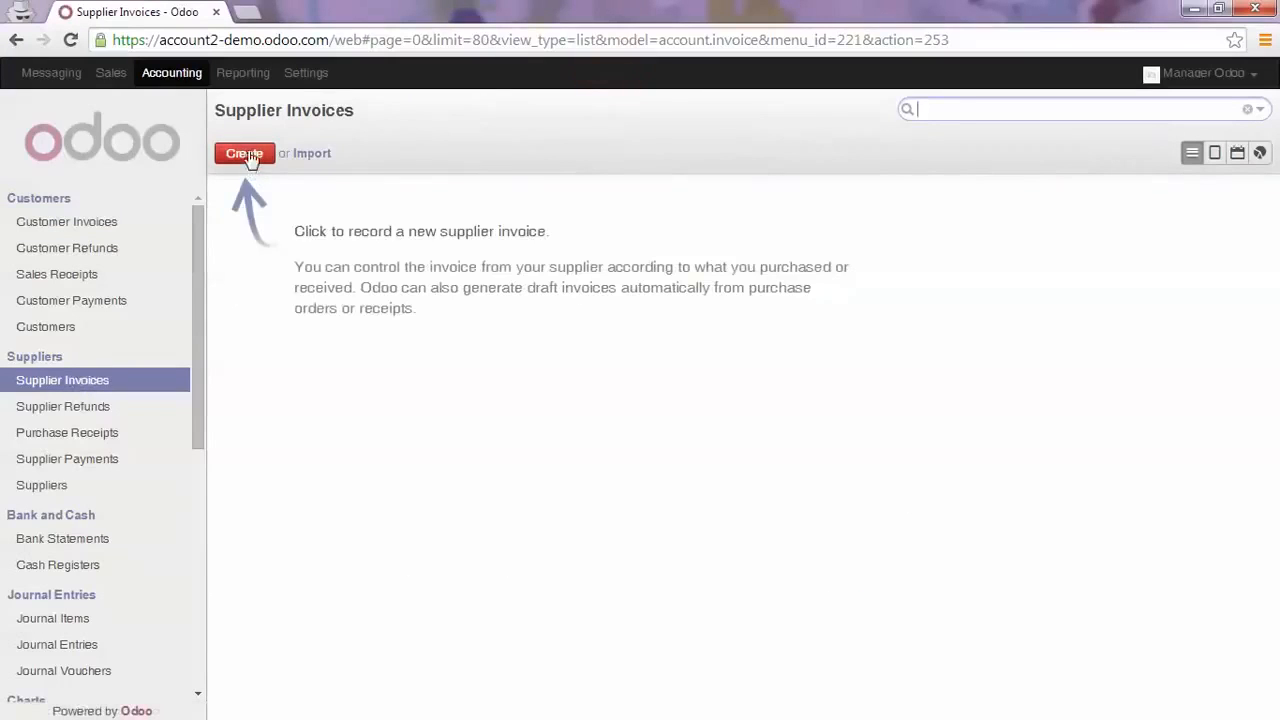
pyautogui.click(249, 156)
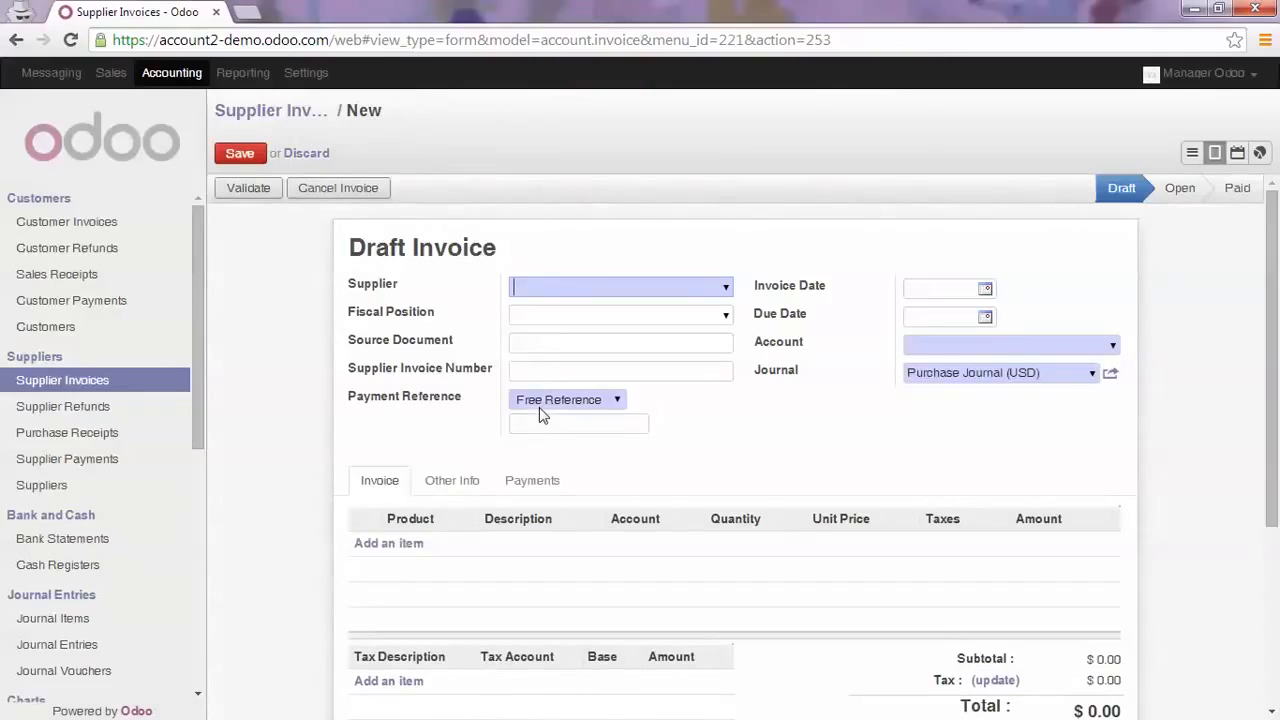
pyautogui.write('blue')
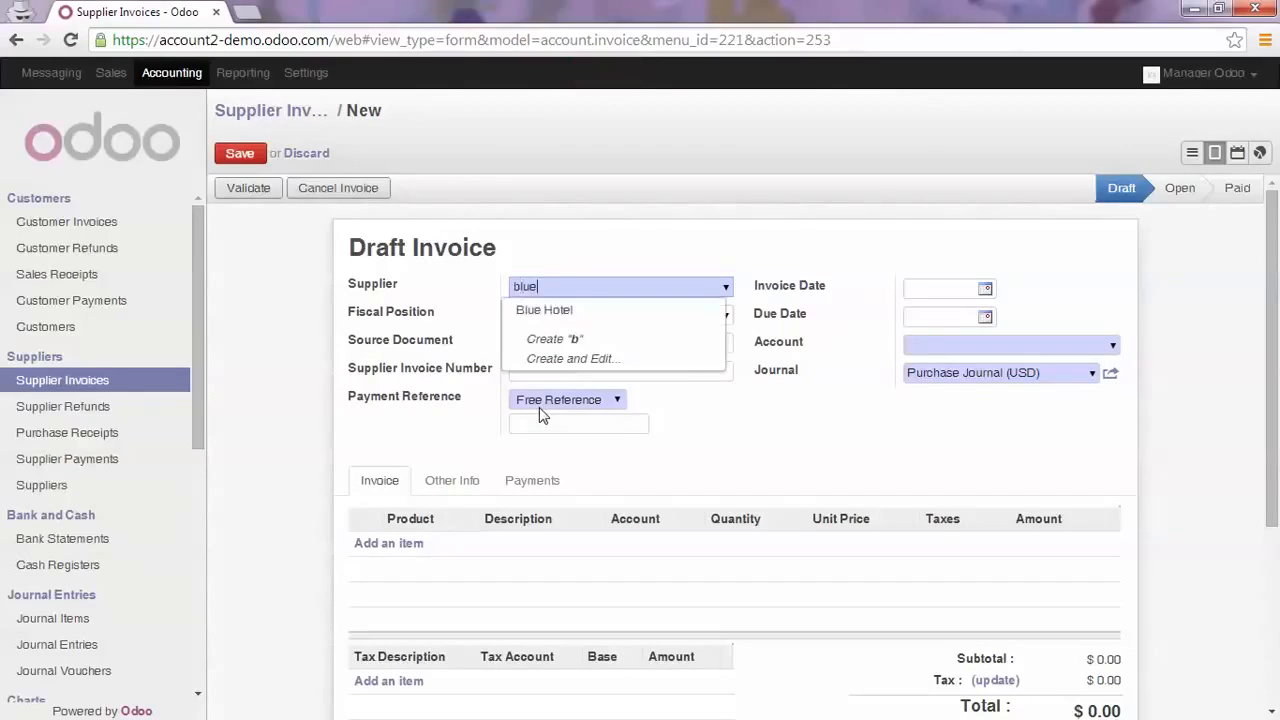
pyautogui.press('Return')
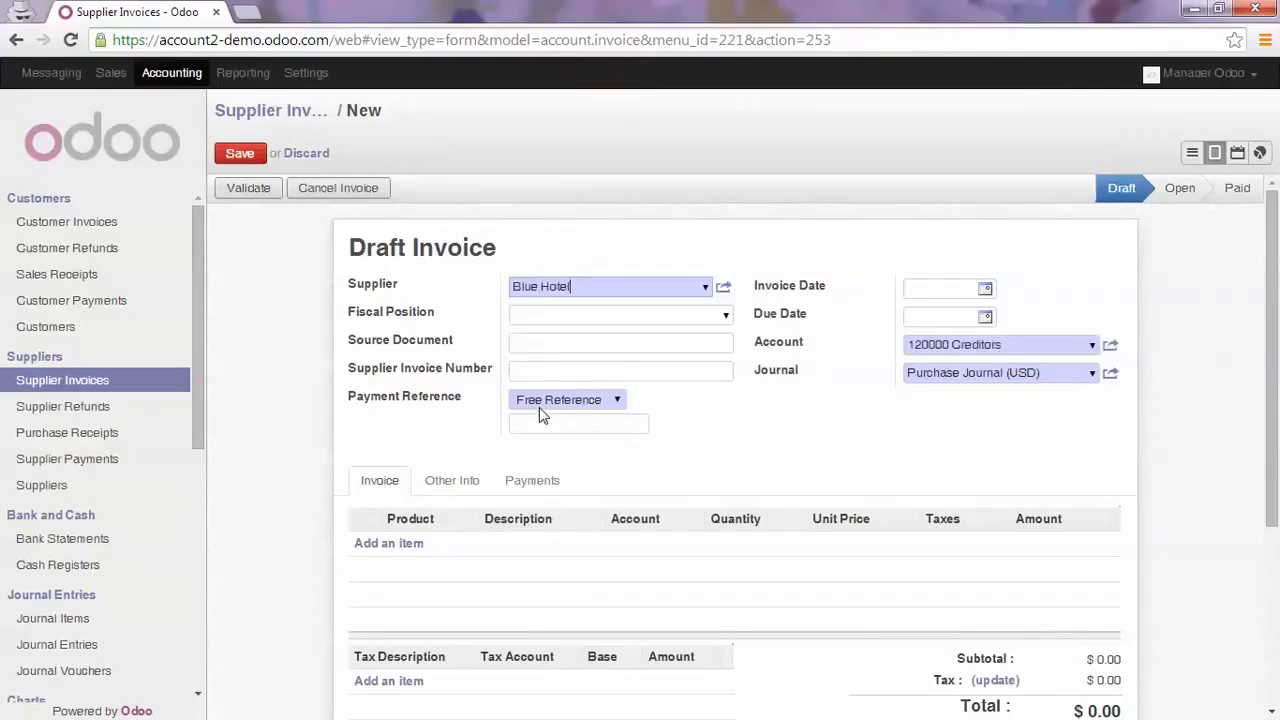
# Add an invoice line described as "Production of template" with a unit price of 800
pyautogui.click(414, 545)
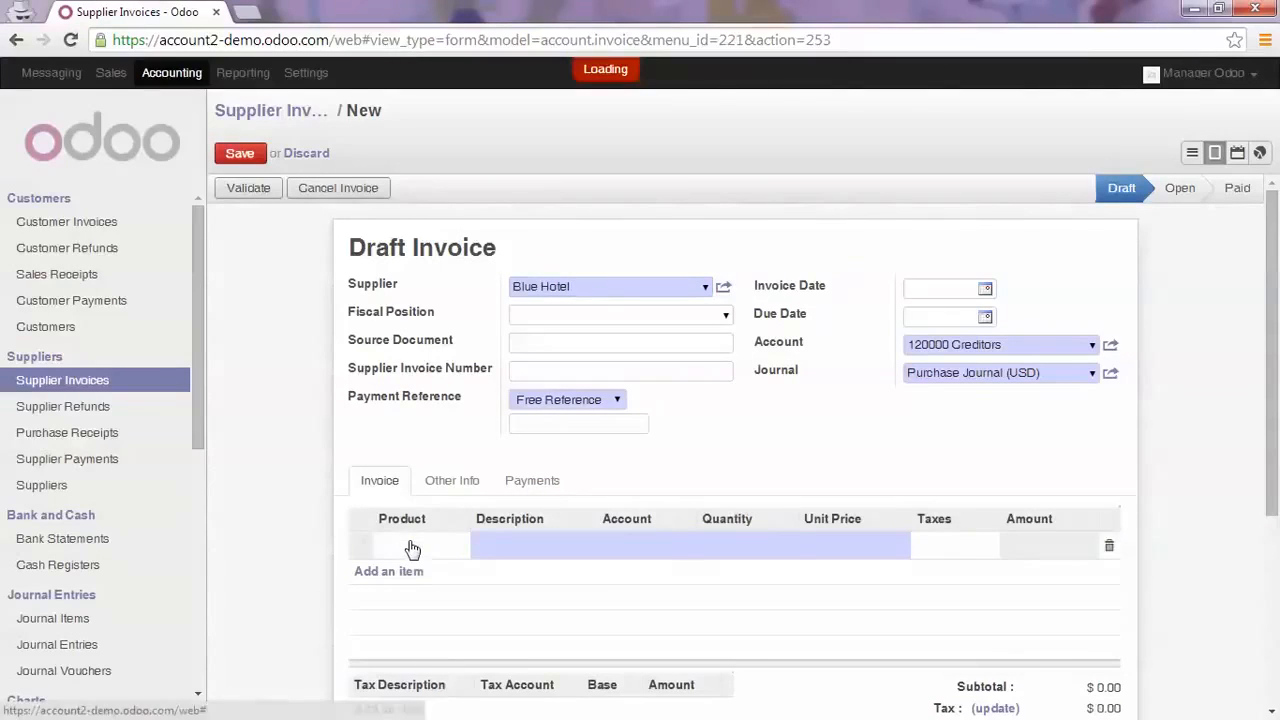
pyautogui.click(507, 544)
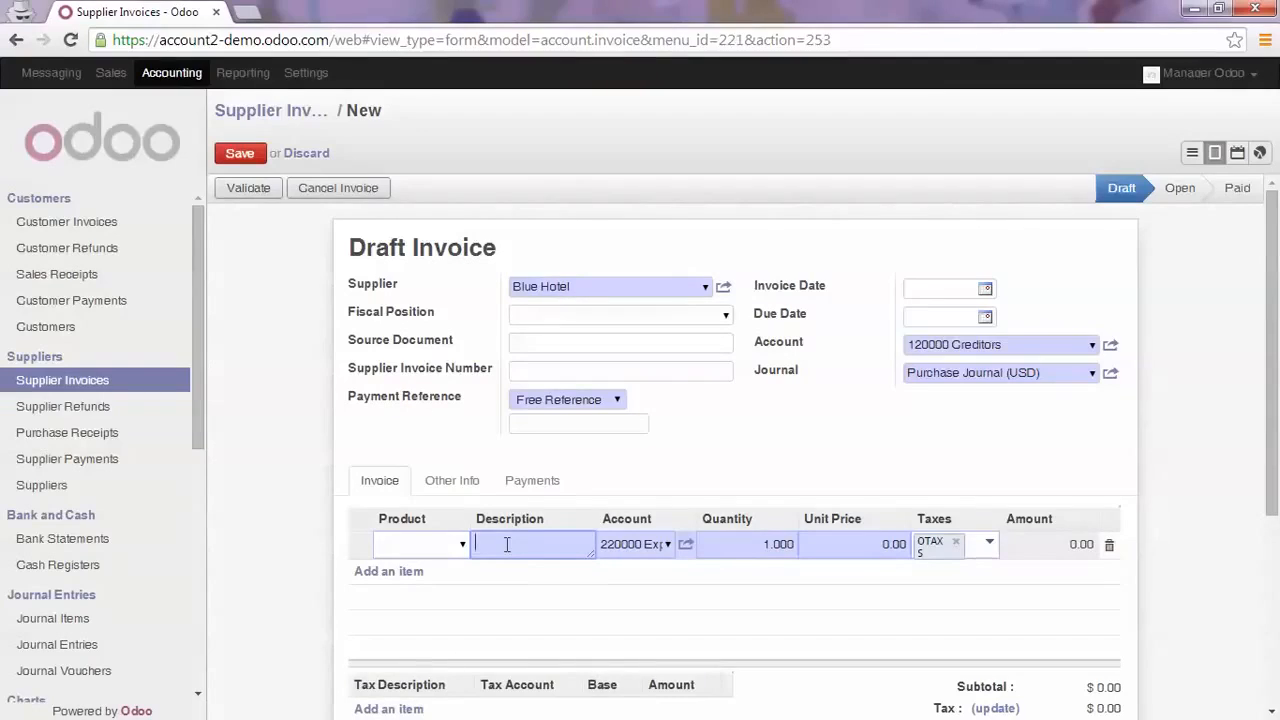
pyautogui.write('Production of template')
pyautogui.press('Tab')
pyautogui.press('Tab')
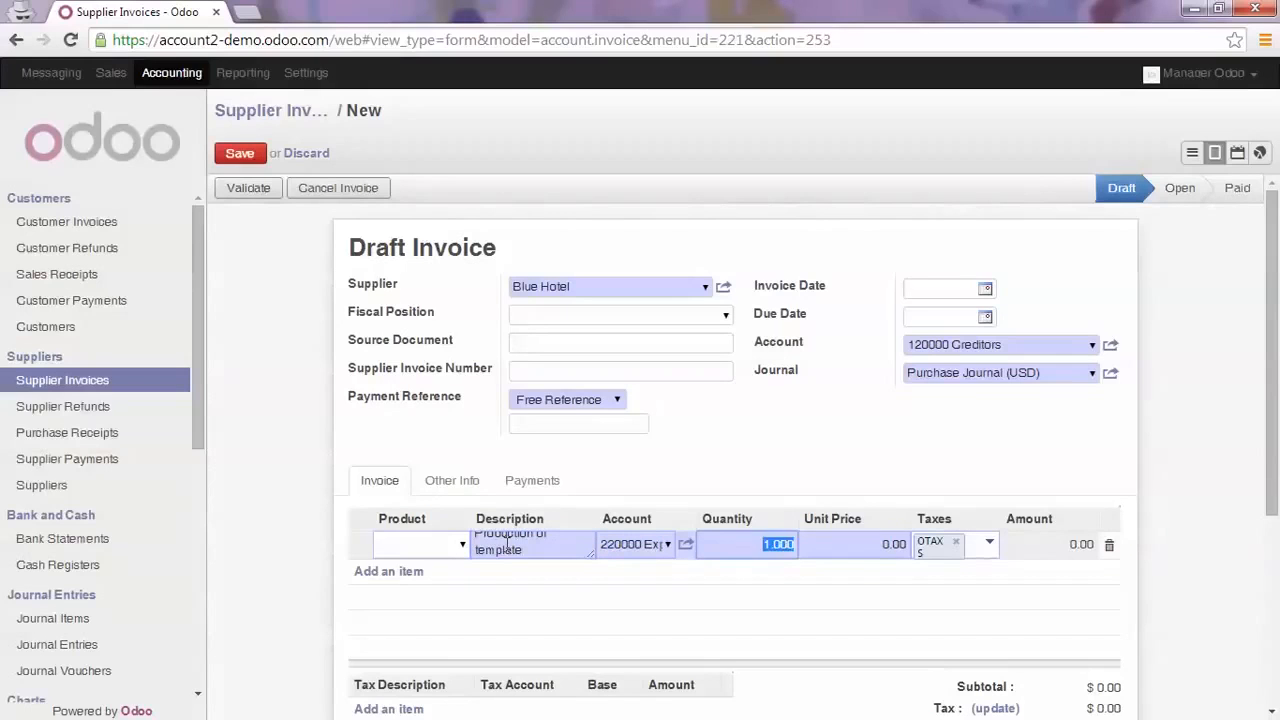
pyautogui.press('Tab')
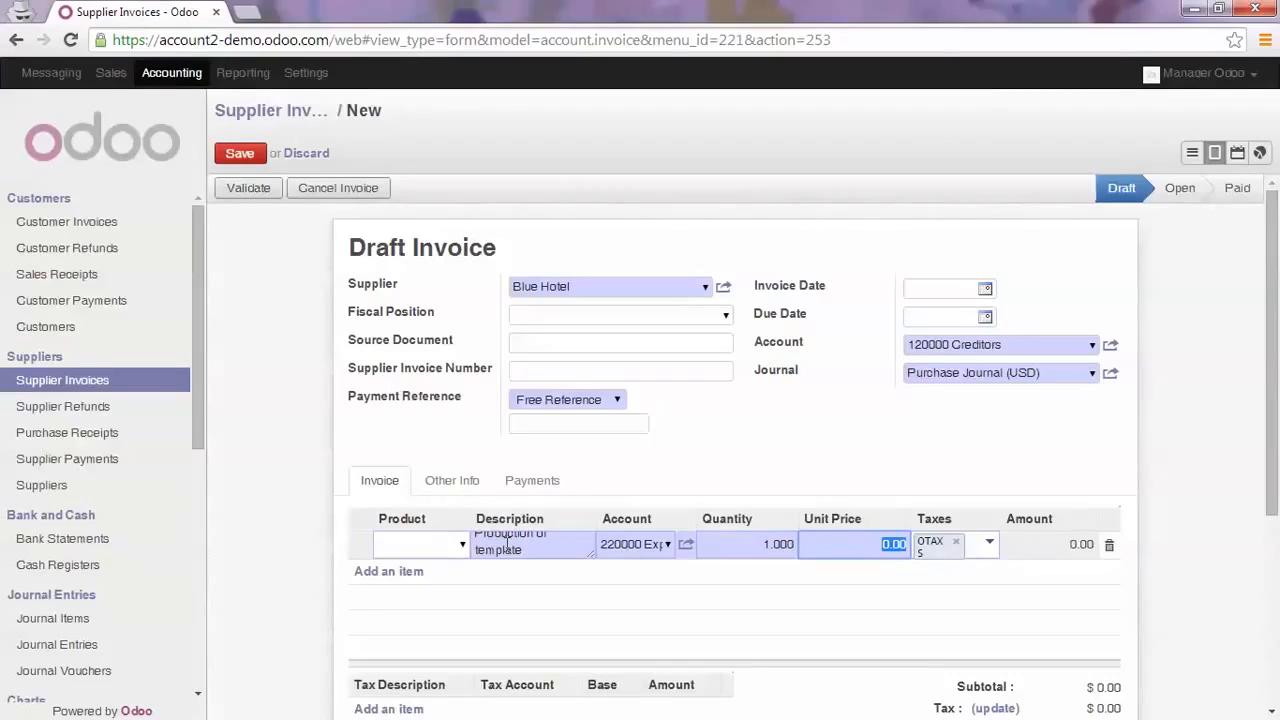
pyautogui.write('800')
pyautogui.press('Tab')
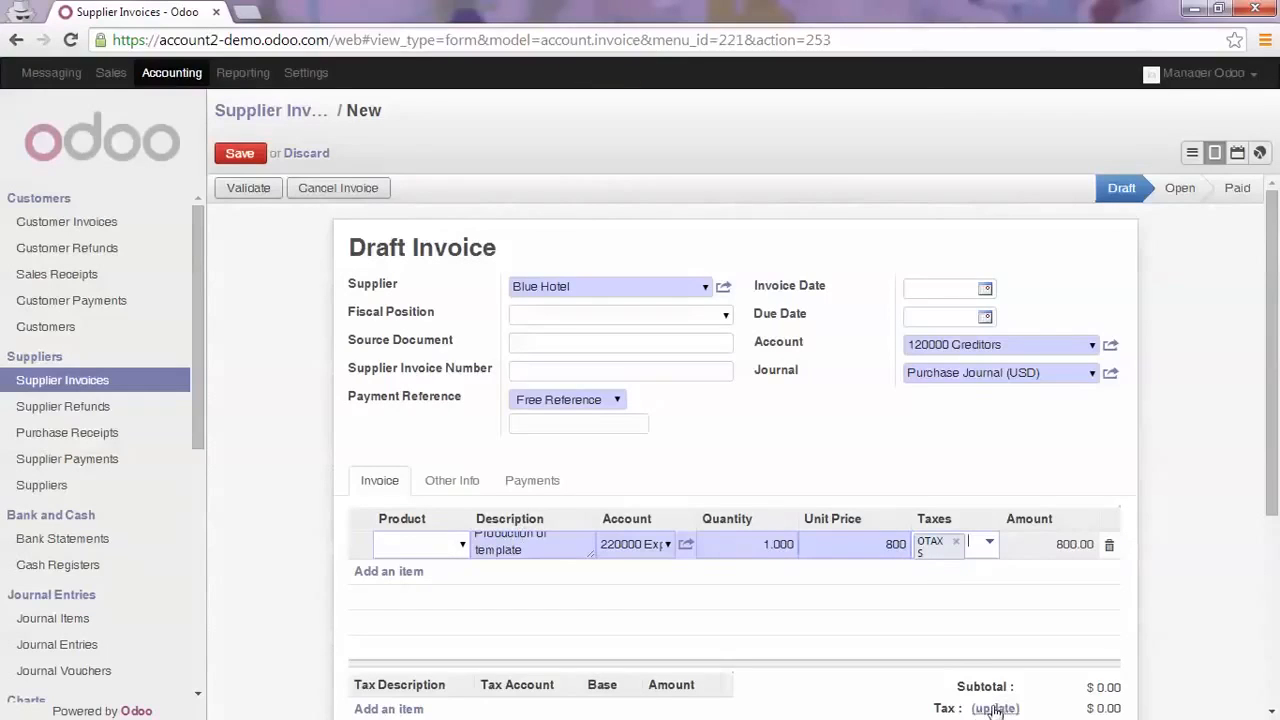
# Save the draft supplier invoice with its taxes updated and validate it
pyautogui.click(237, 155)
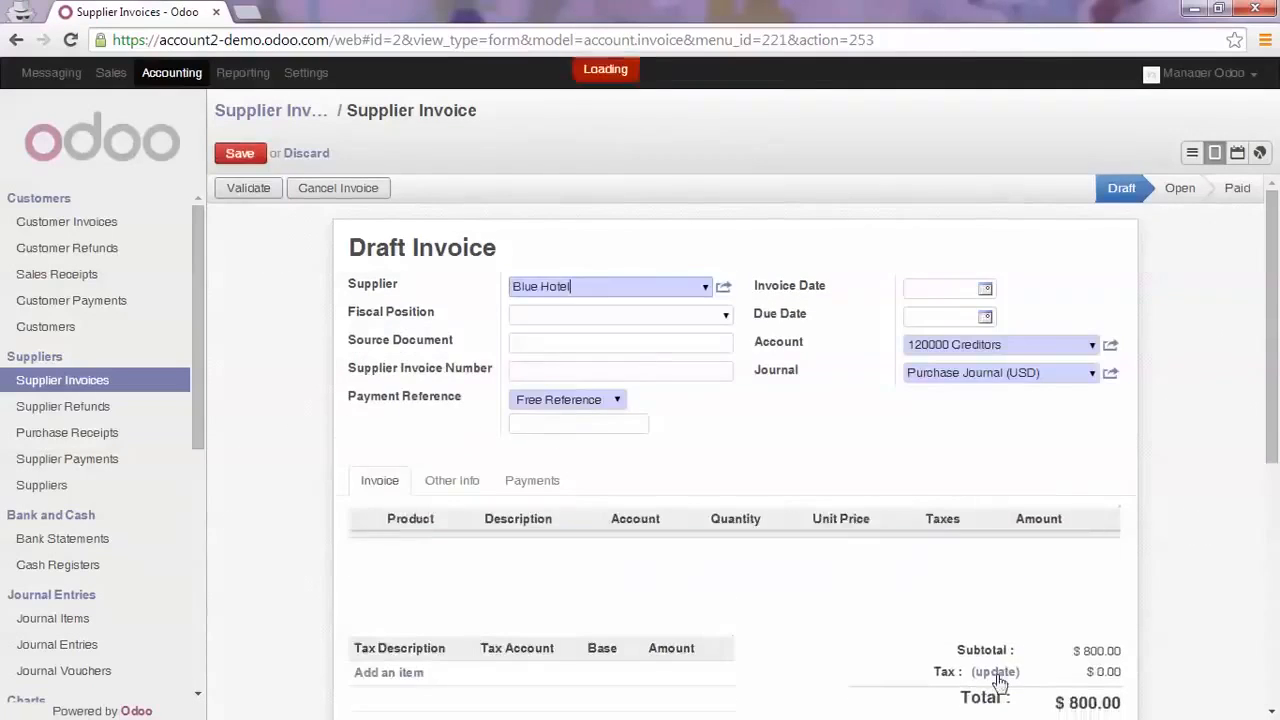
pyautogui.click(993, 683)
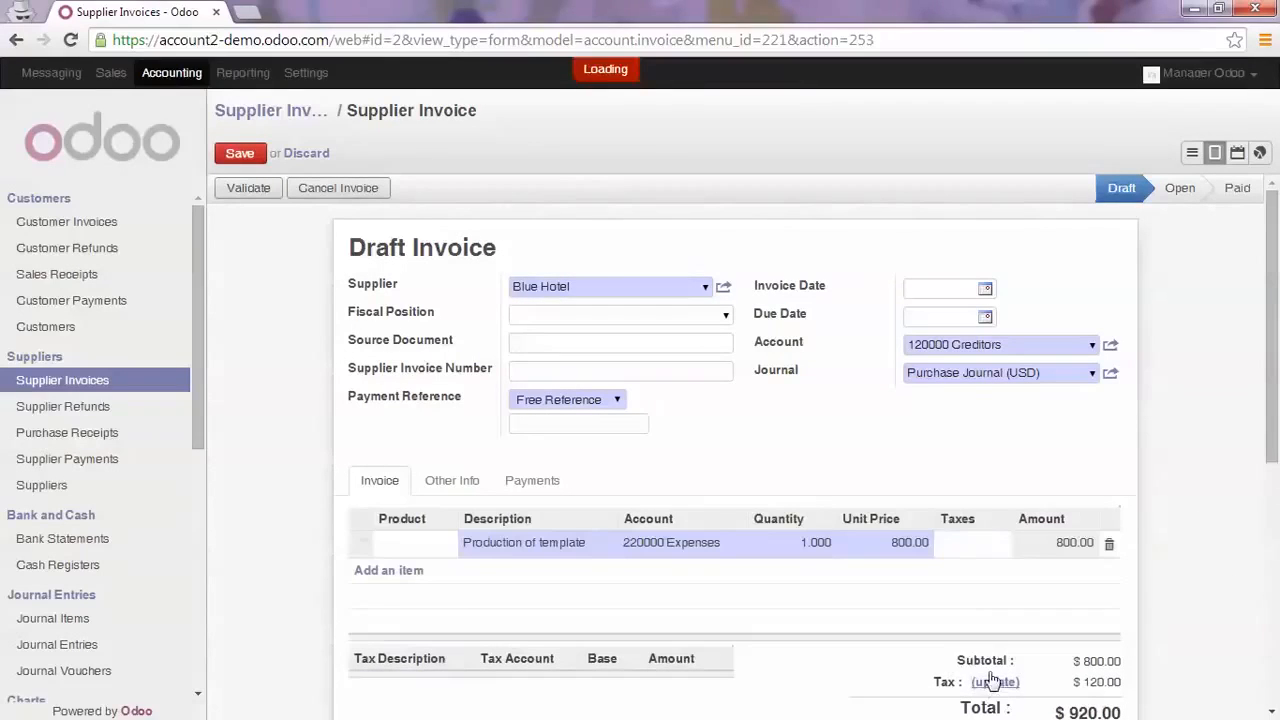
pyautogui.click(258, 189)
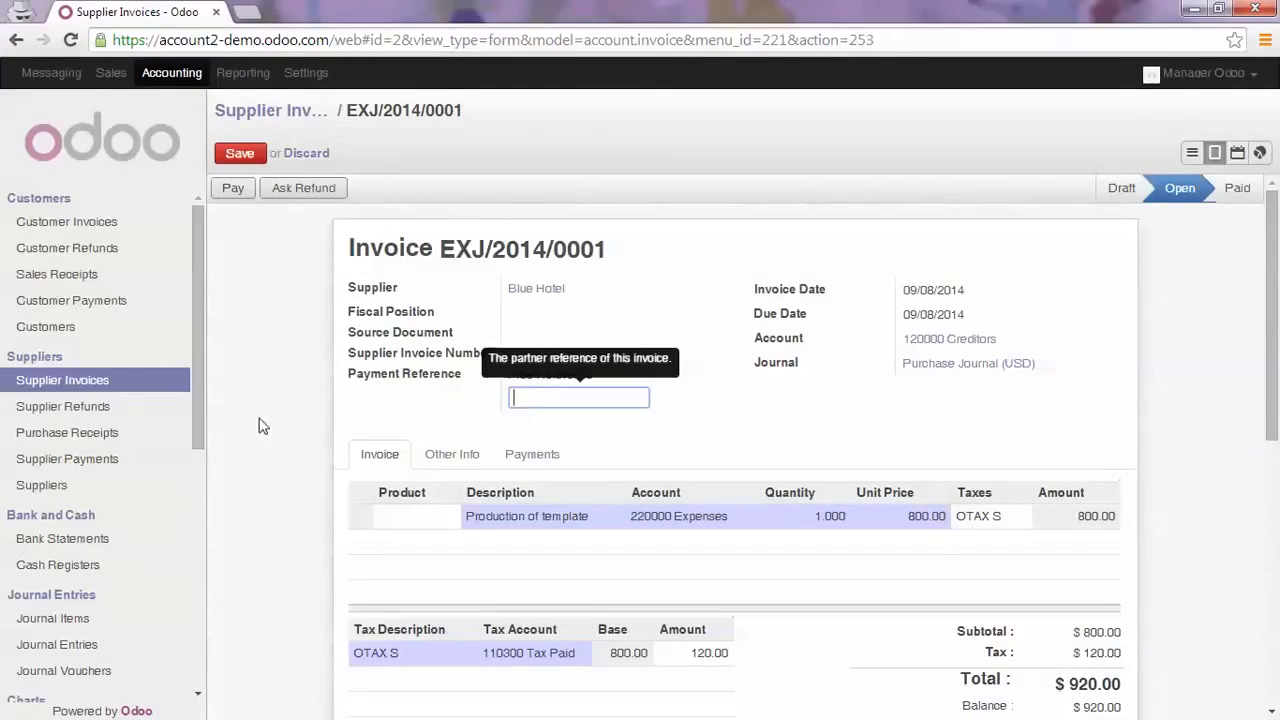
# Open Blue Hotel from the suppliers and view its accounting details for the total receivable and total payable
pyautogui.click(48, 486)
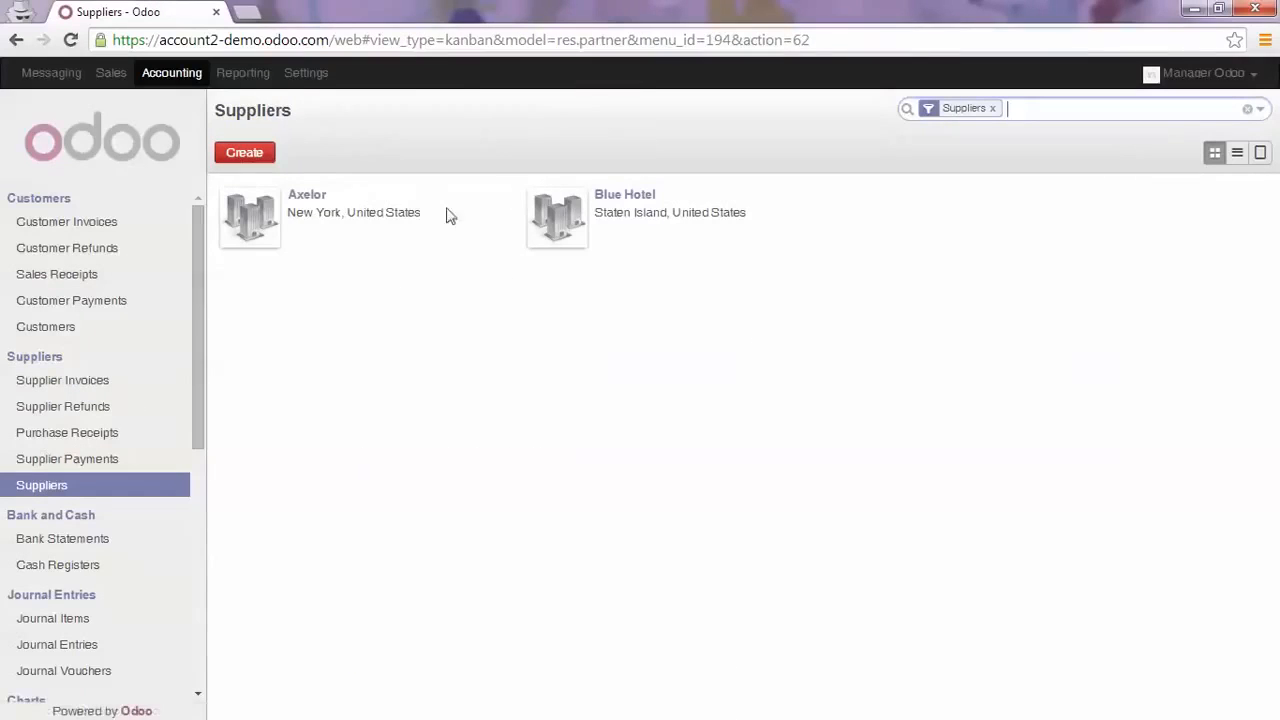
pyautogui.click(620, 200)
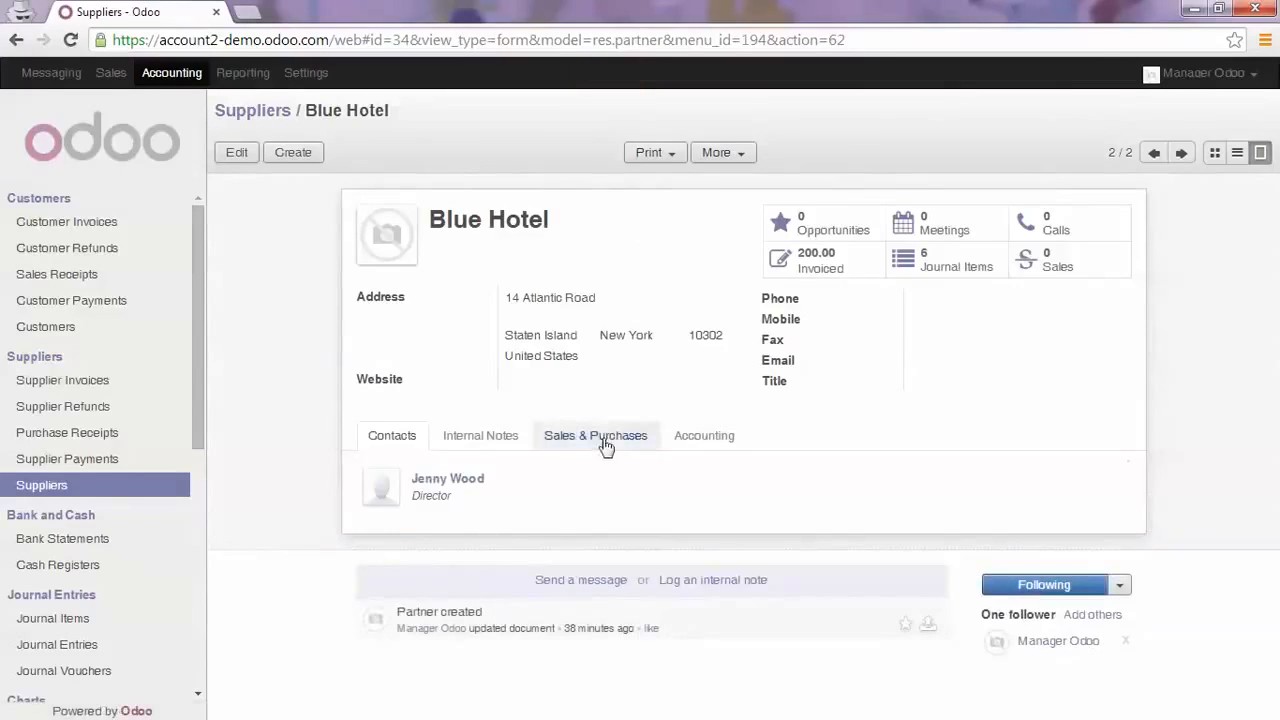
pyautogui.click(690, 435)
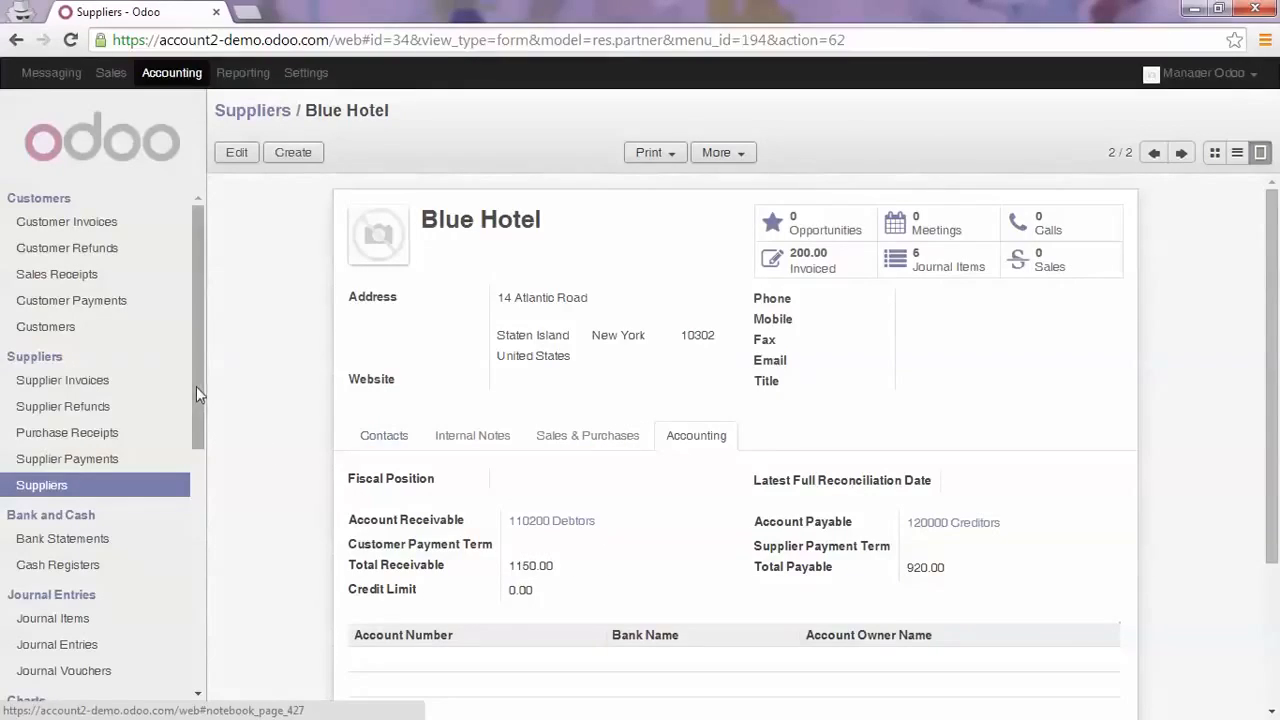
# Create a new journal entry and assign it to the Miscellaneous Journal (USD)
pyautogui.moveTo(196, 386); pyautogui.dragTo(198, 478)
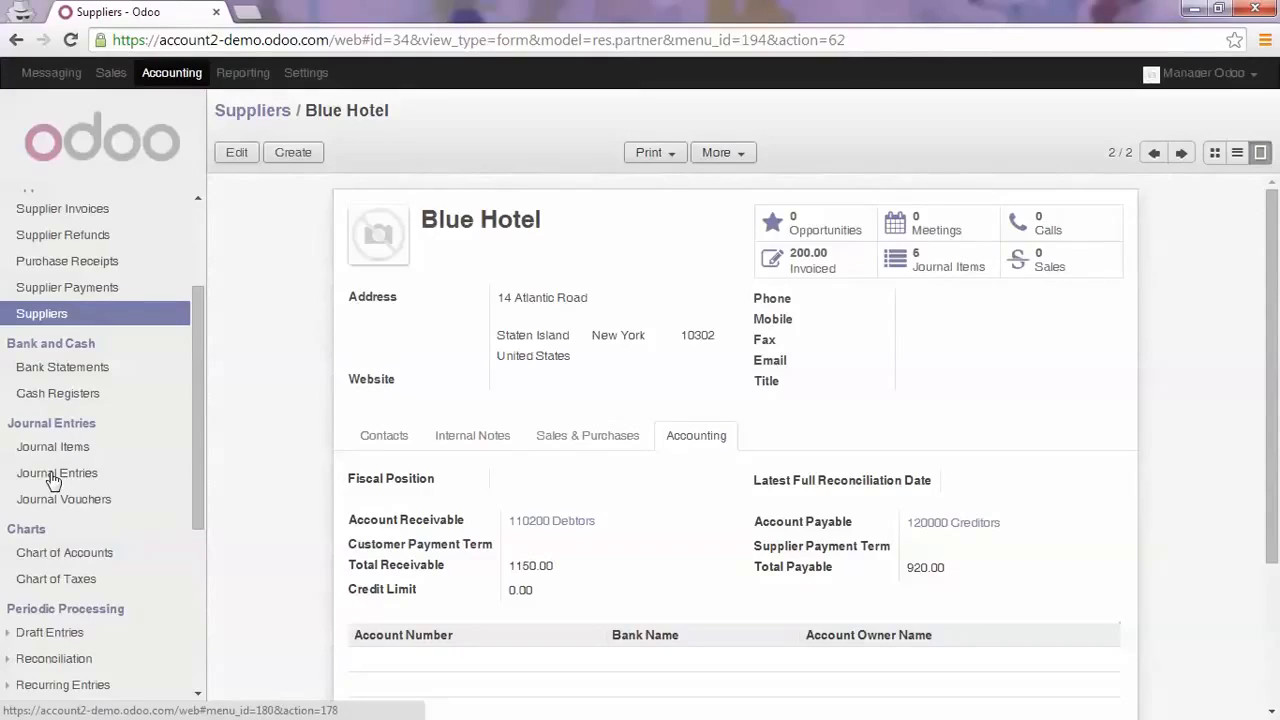
pyautogui.click(53, 476)
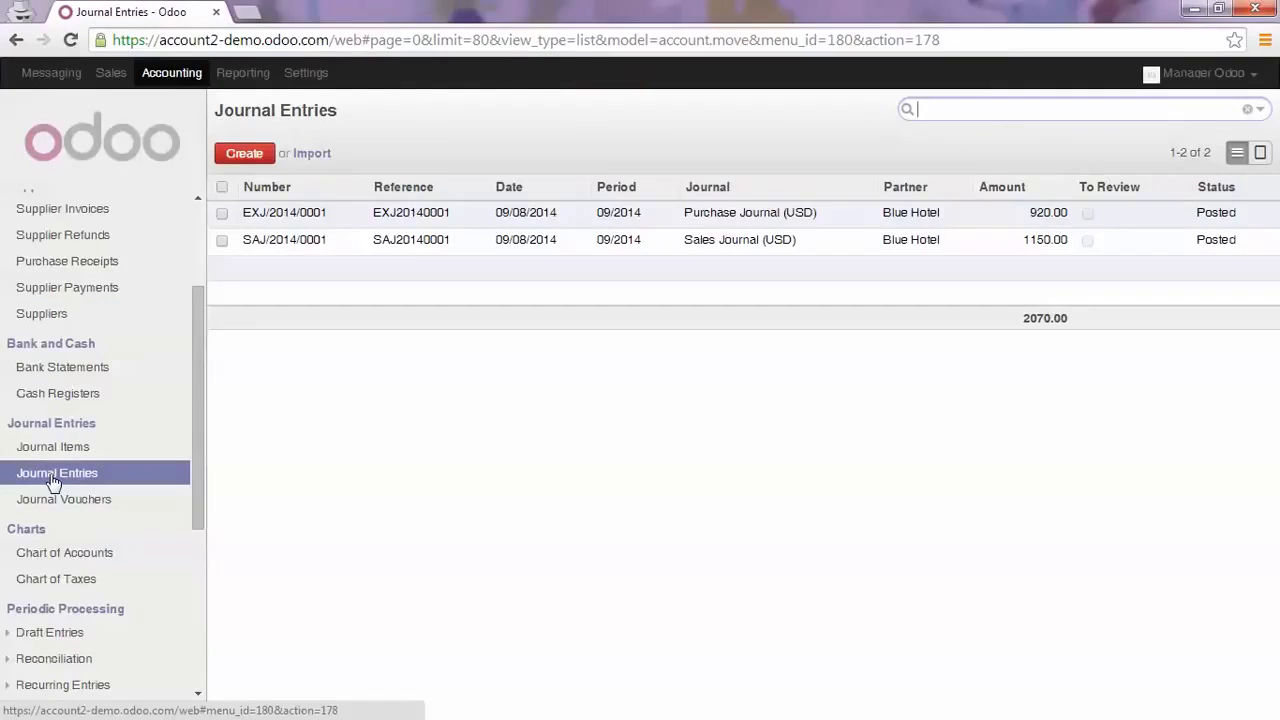
pyautogui.click(244, 156)
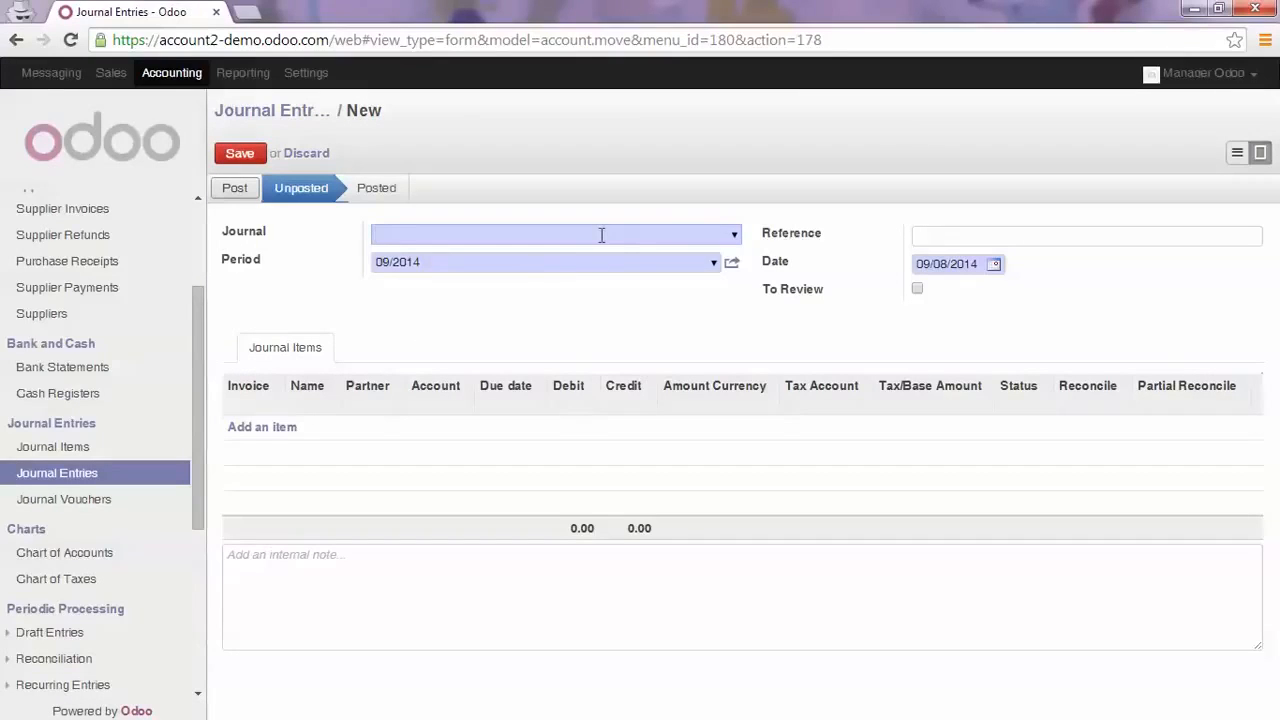
pyautogui.click(734, 238)
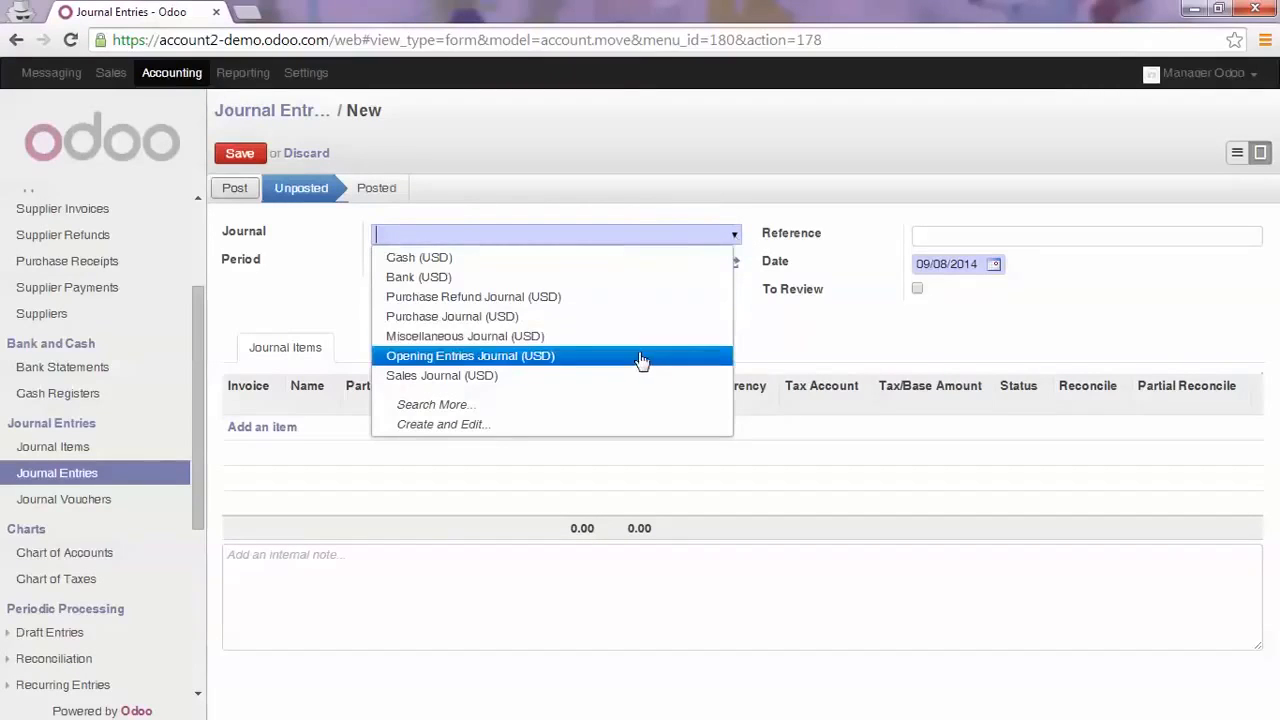
pyautogui.click(398, 234)
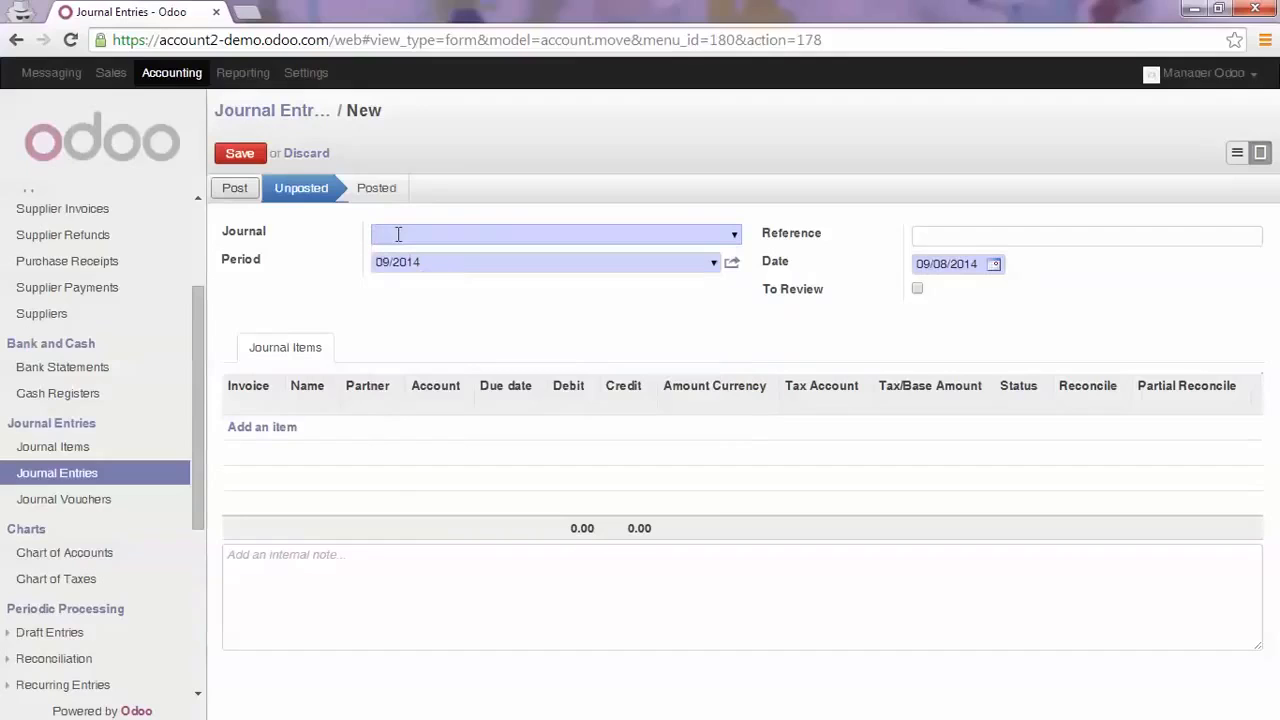
pyautogui.write('misc')
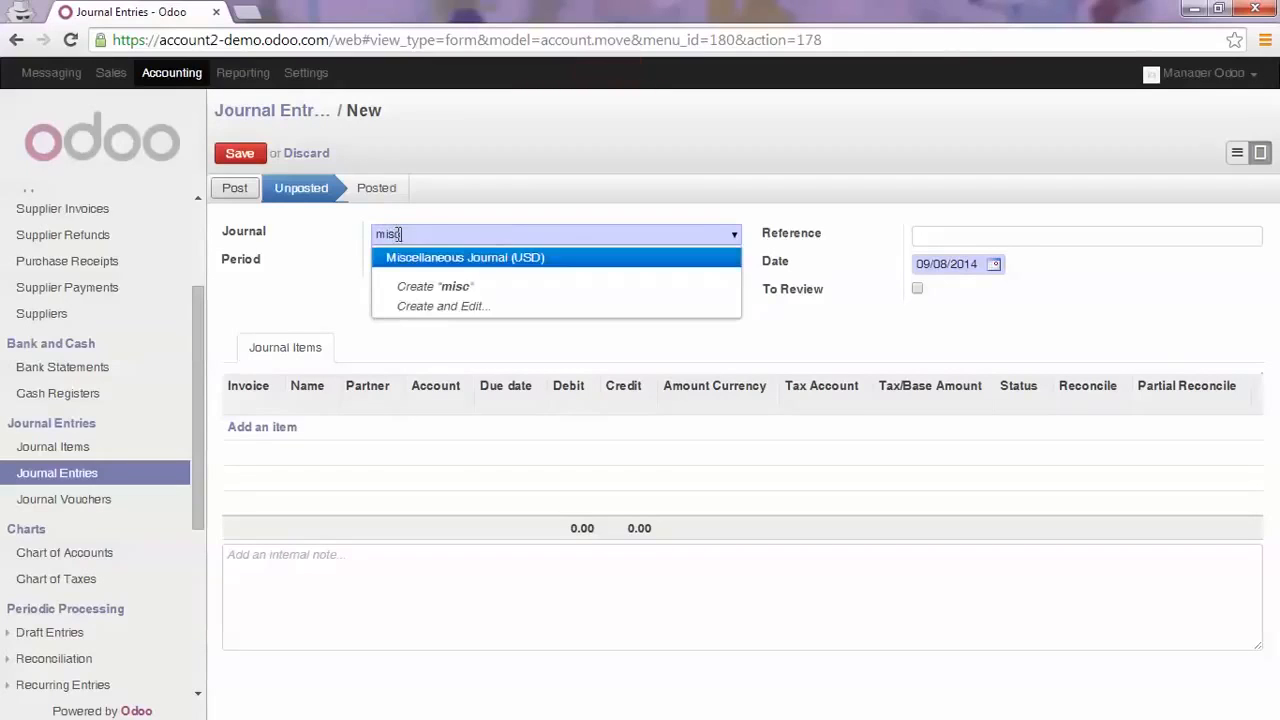
pyautogui.press('Return')
# Set the journal entry's reference to "Customer - Supplier Reconciliation", keeping the Miscellaneous Journal (USD) and the period 09/2014
pyautogui.press('Tab')
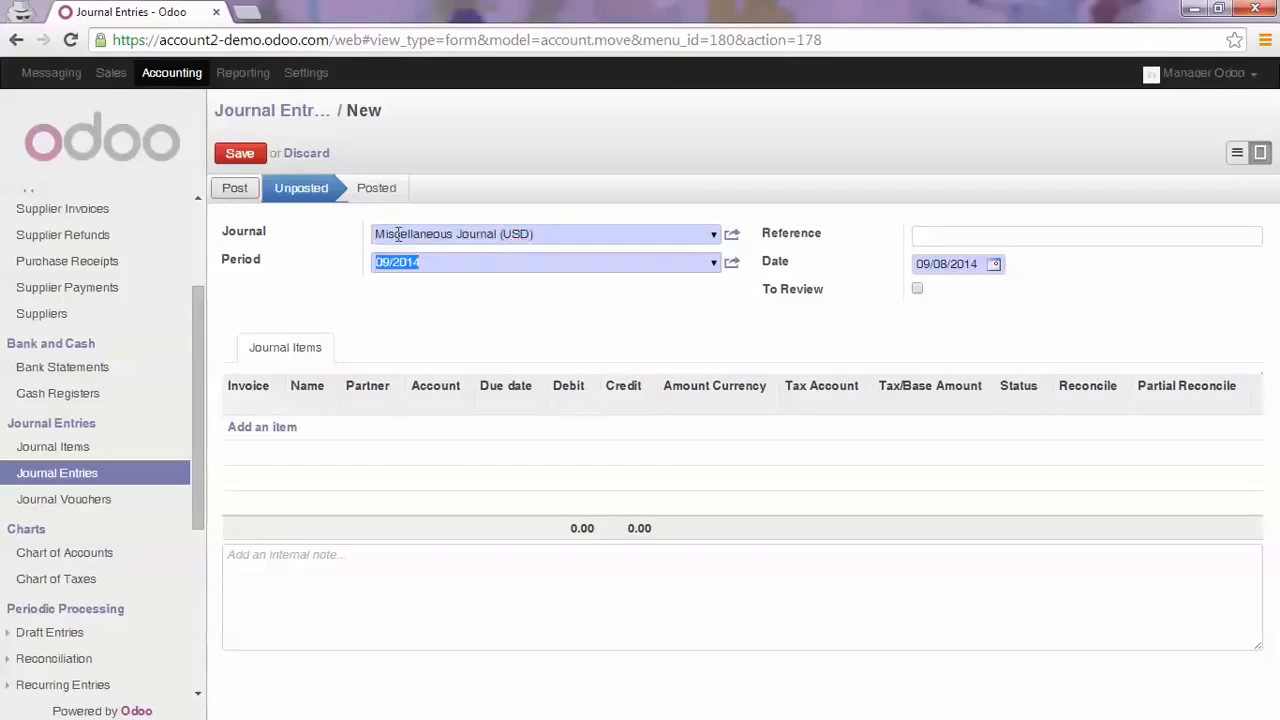
pyautogui.press('Tab')
pyautogui.write('Cu')
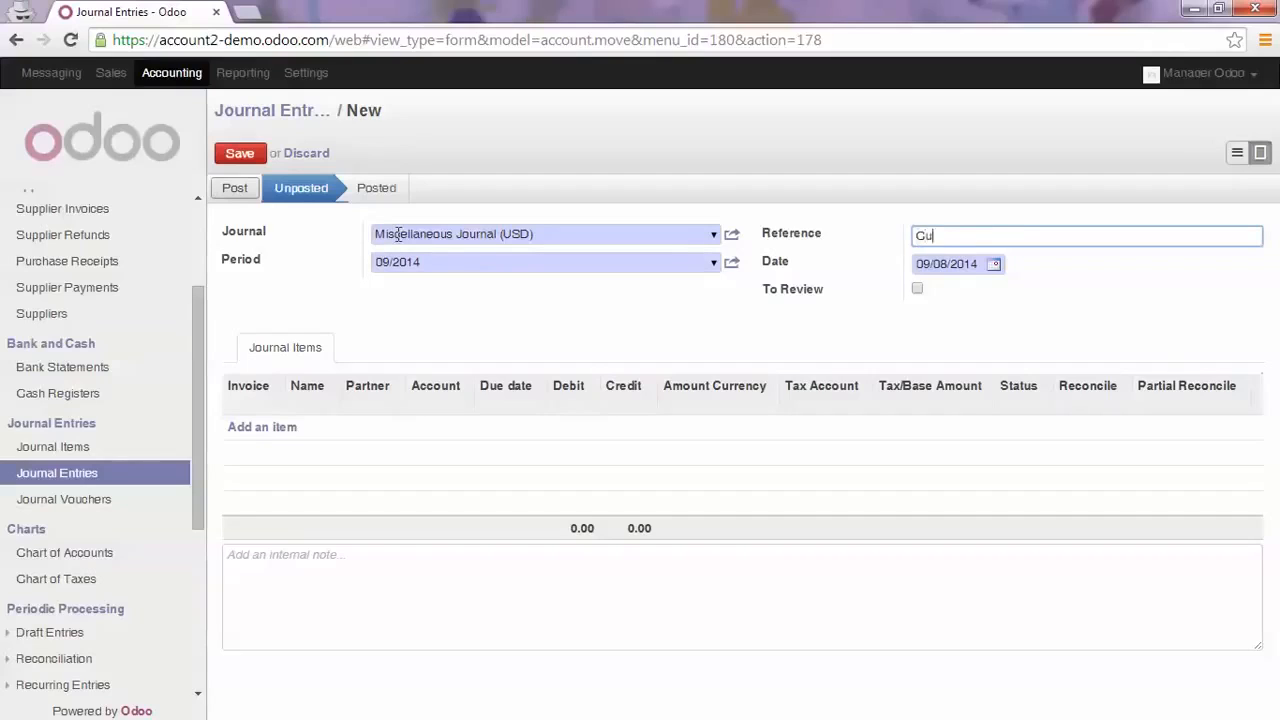
pyautogui.write('stomer - Supplier Reconciliation')
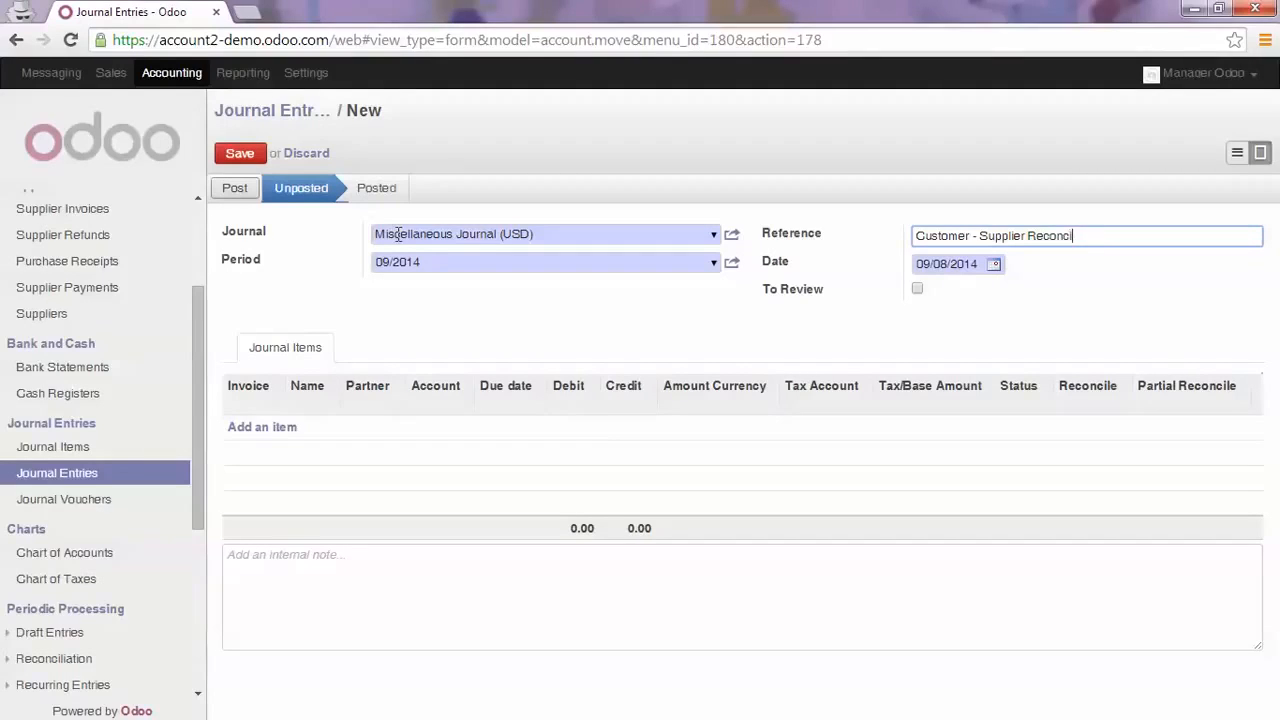
# Add a journal item named "Reconcile" with Blue Hotel as the partner
pyautogui.click(313, 426)
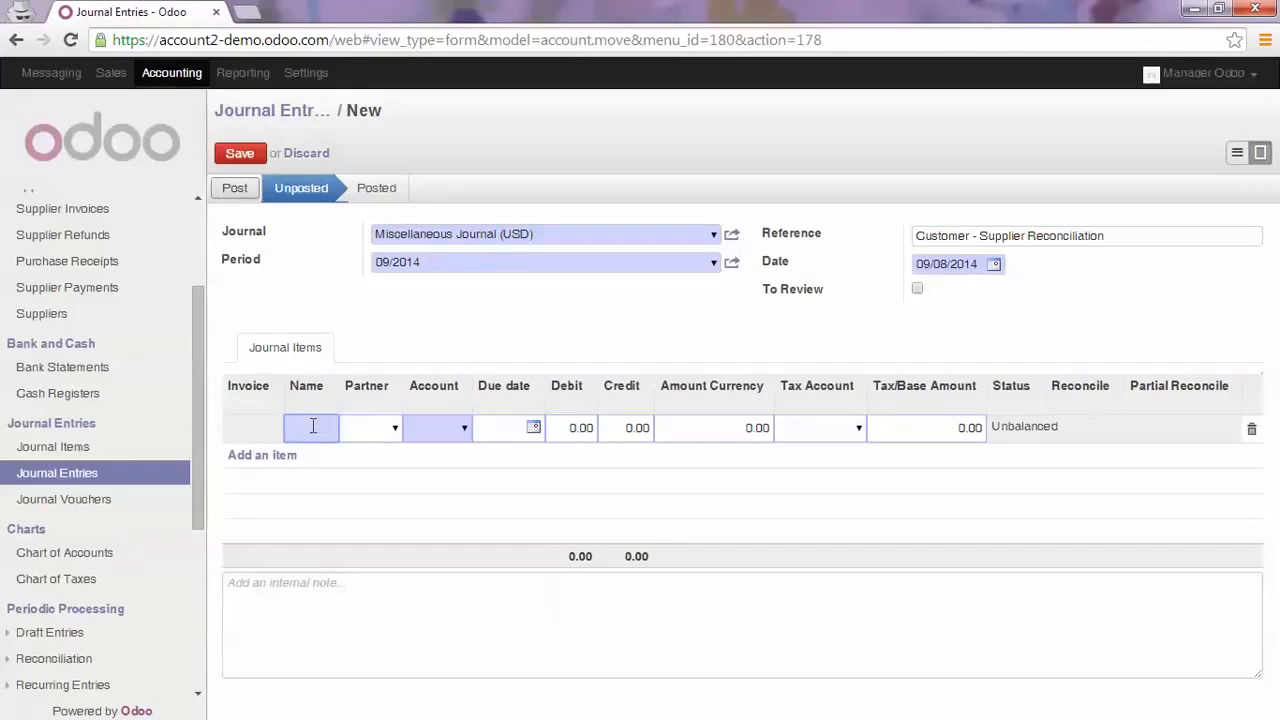
pyautogui.write('Reconcile')
pyautogui.press('Tab')
pyautogui.write('blue')
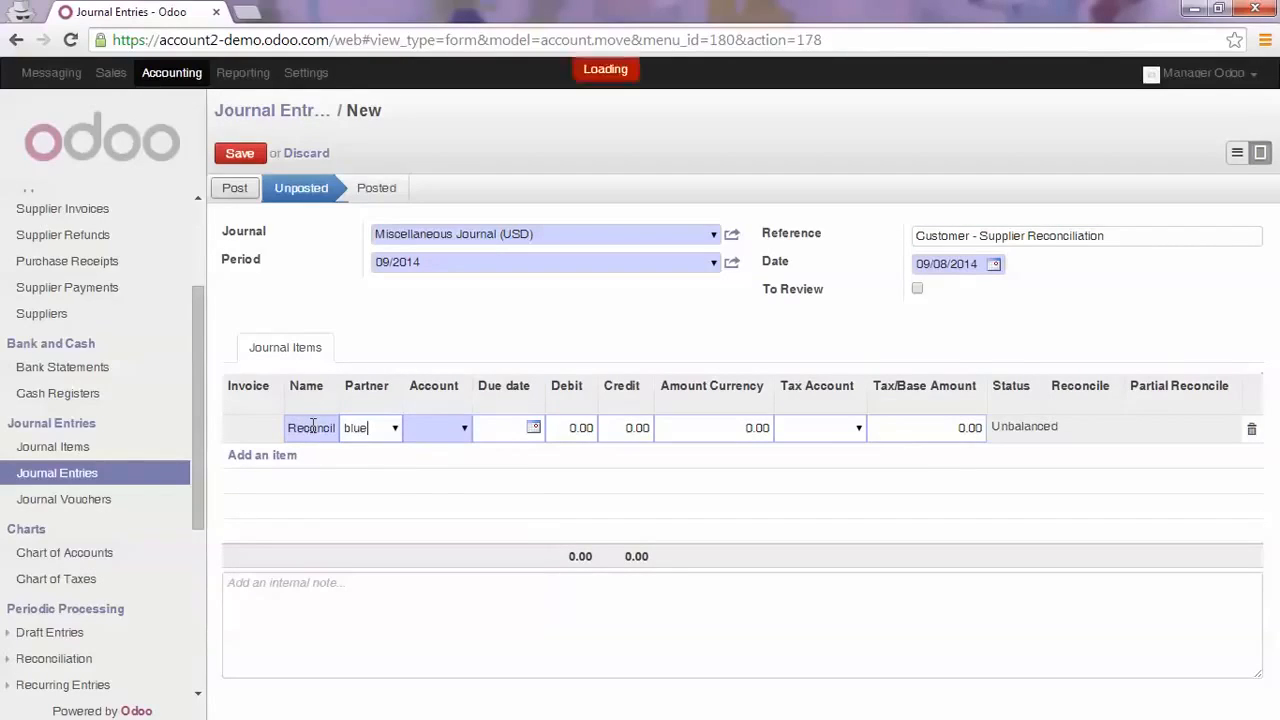
pyautogui.press('Return')
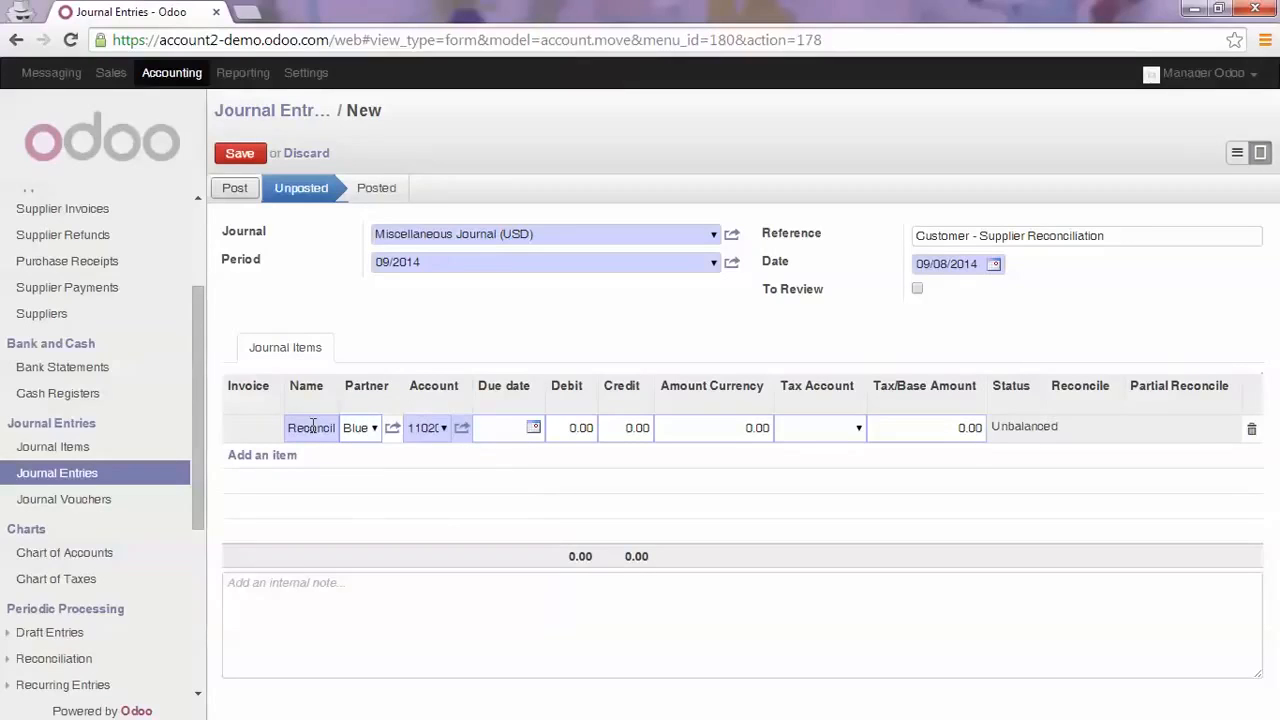
pyautogui.press('Tab')
# Check the details of the journal item's default account, discard that form, and change the item's account to 120000 Creditors
pyautogui.click(463, 428)
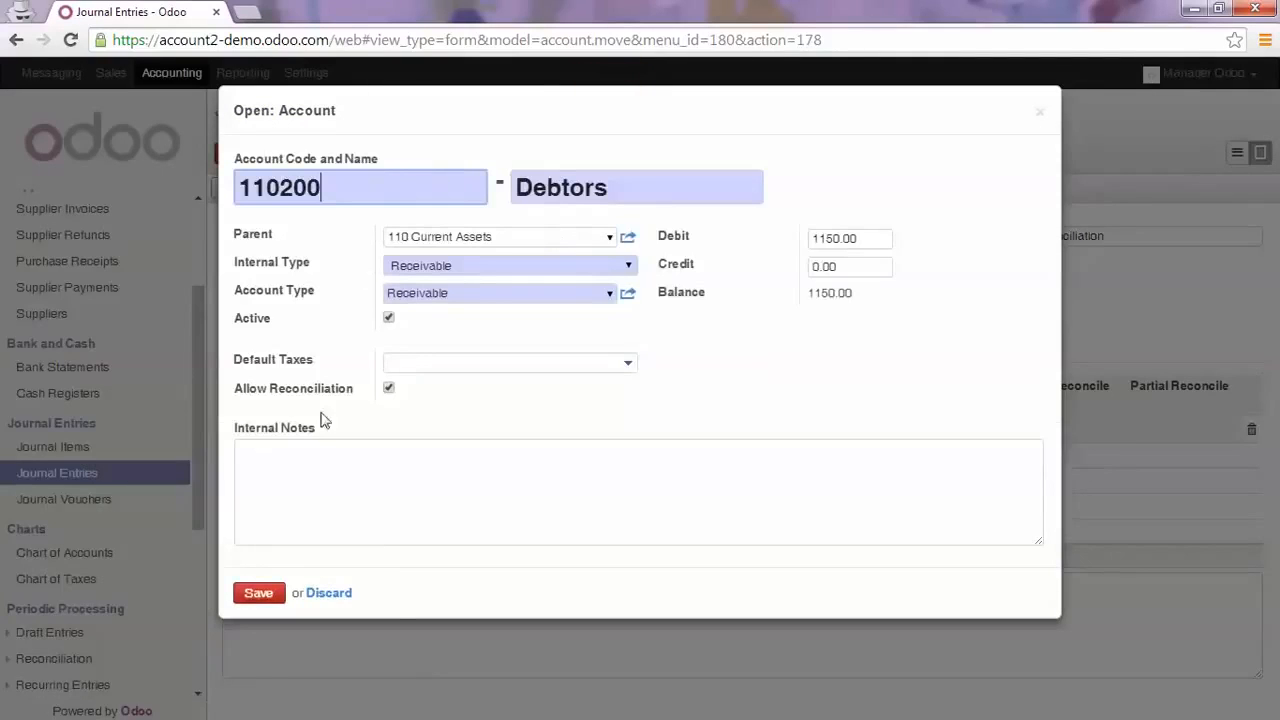
pyautogui.click(340, 593)
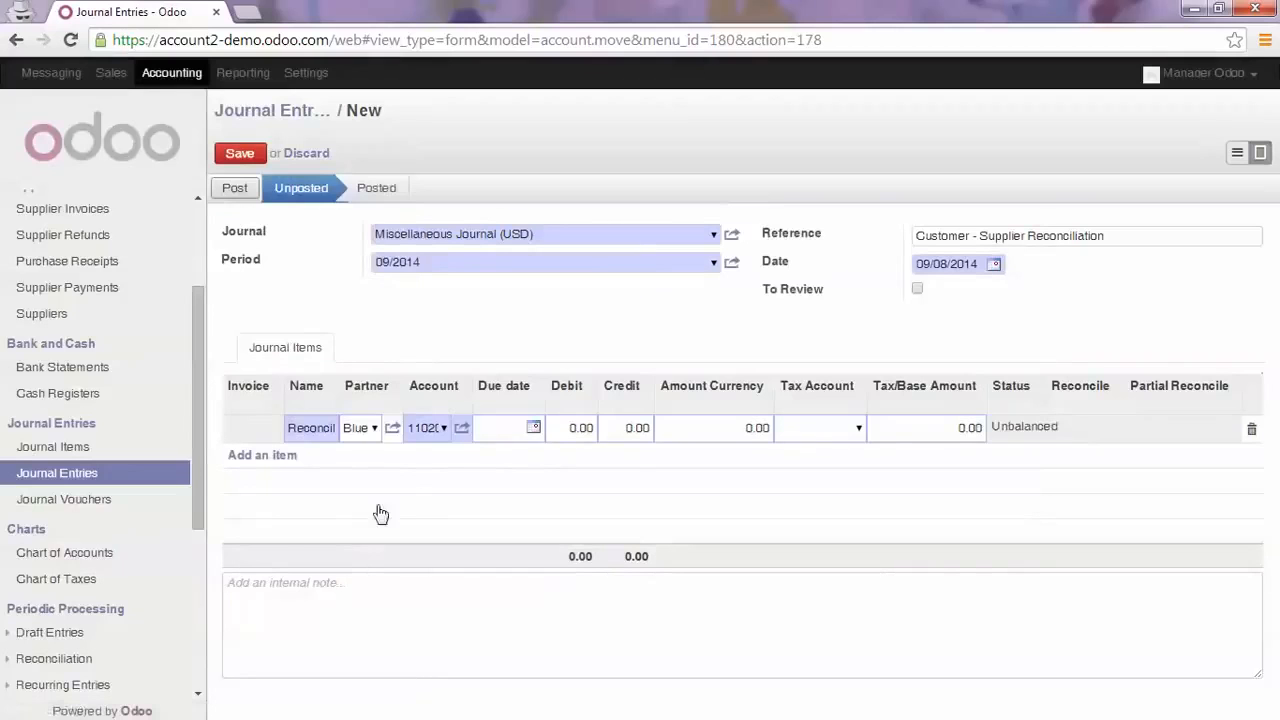
pyautogui.click(418, 428)
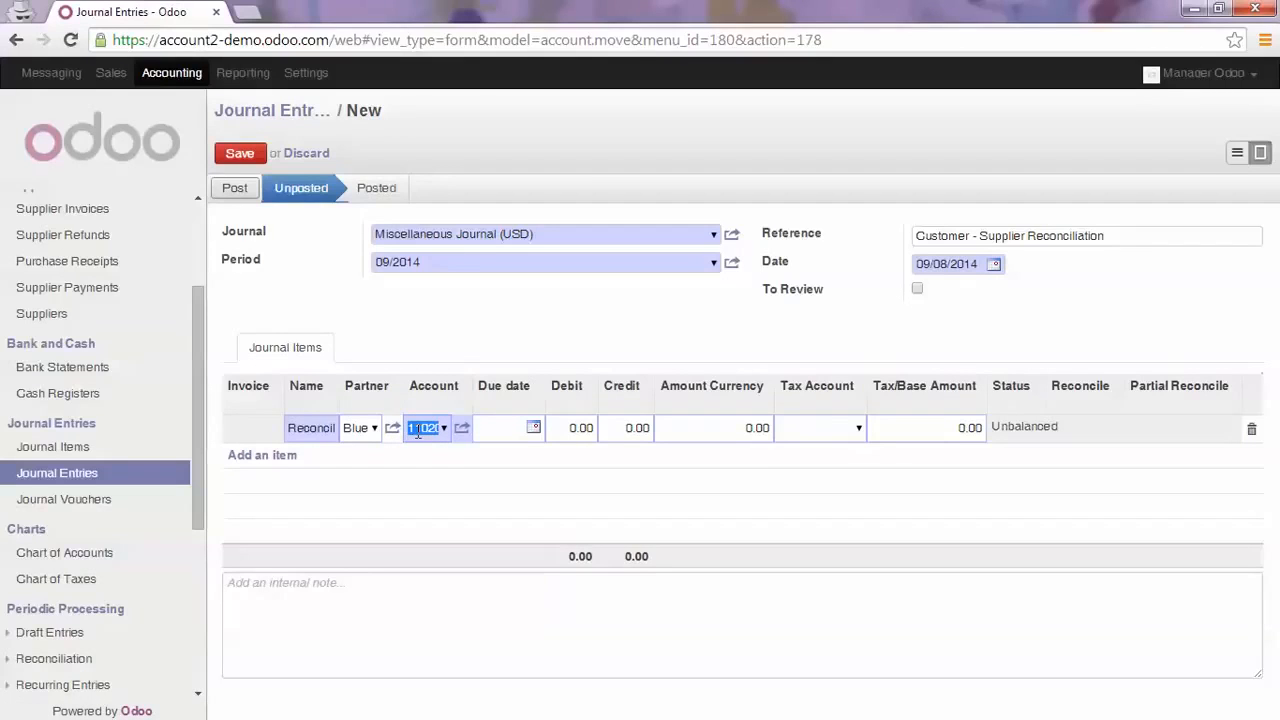
pyautogui.write('12')
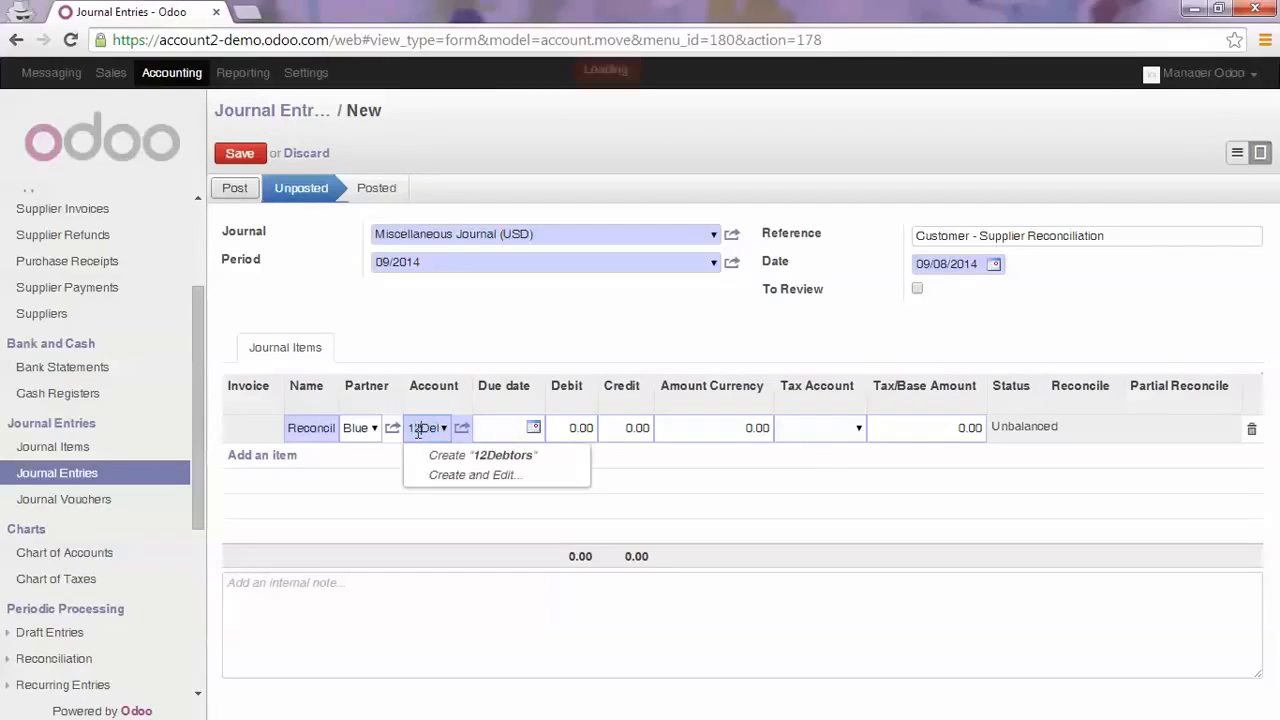
pyautogui.press('Home')
pyautogui.hotkey('shift', 'End')
pyautogui.press('BackSpace')
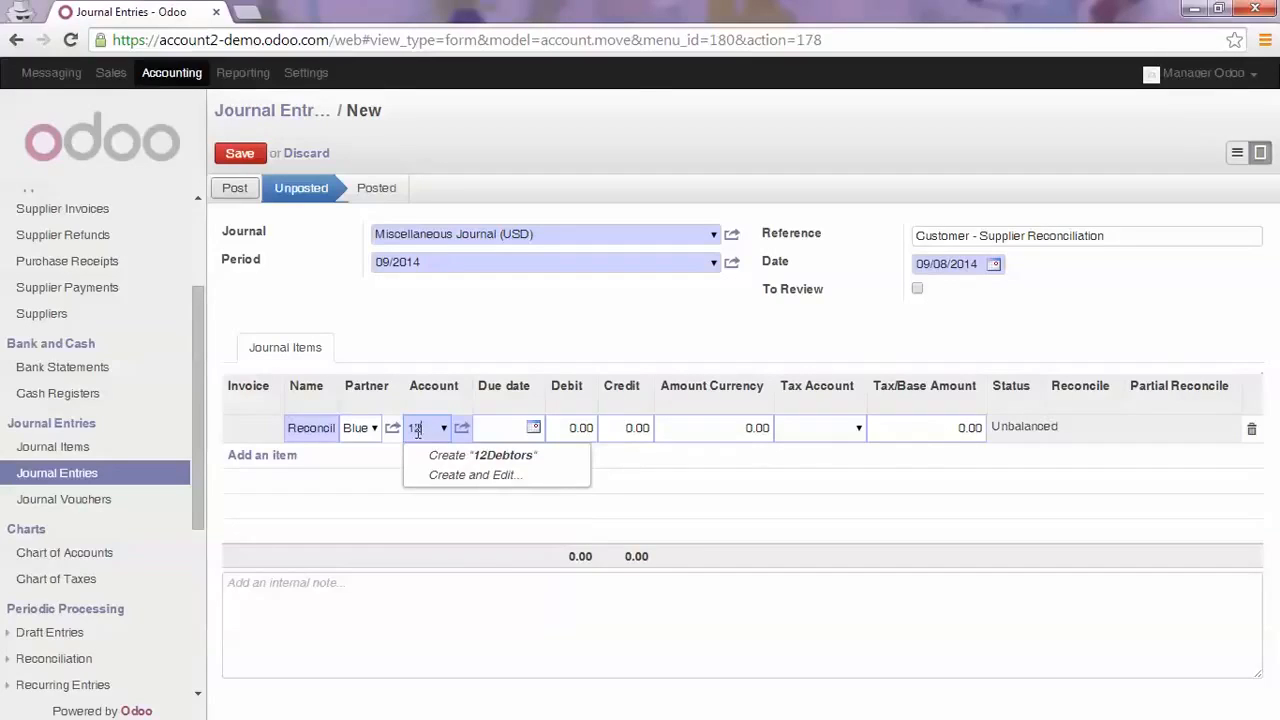
pyautogui.press('Down')
pyautogui.press('Return')
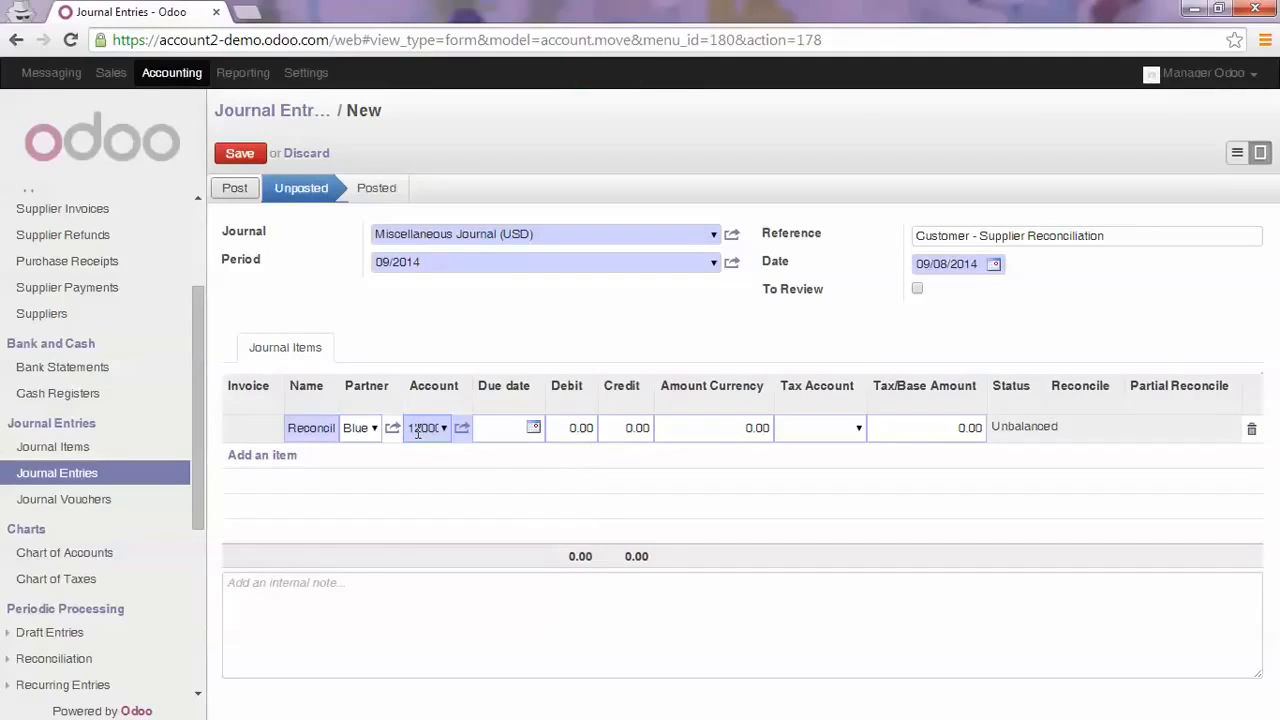
# Set the Creditors item's debit to 920 and confirm the line
pyautogui.press('Tab')
pyautogui.press('Tab')
pyautogui.write('920')
pyautogui.press('Tab')
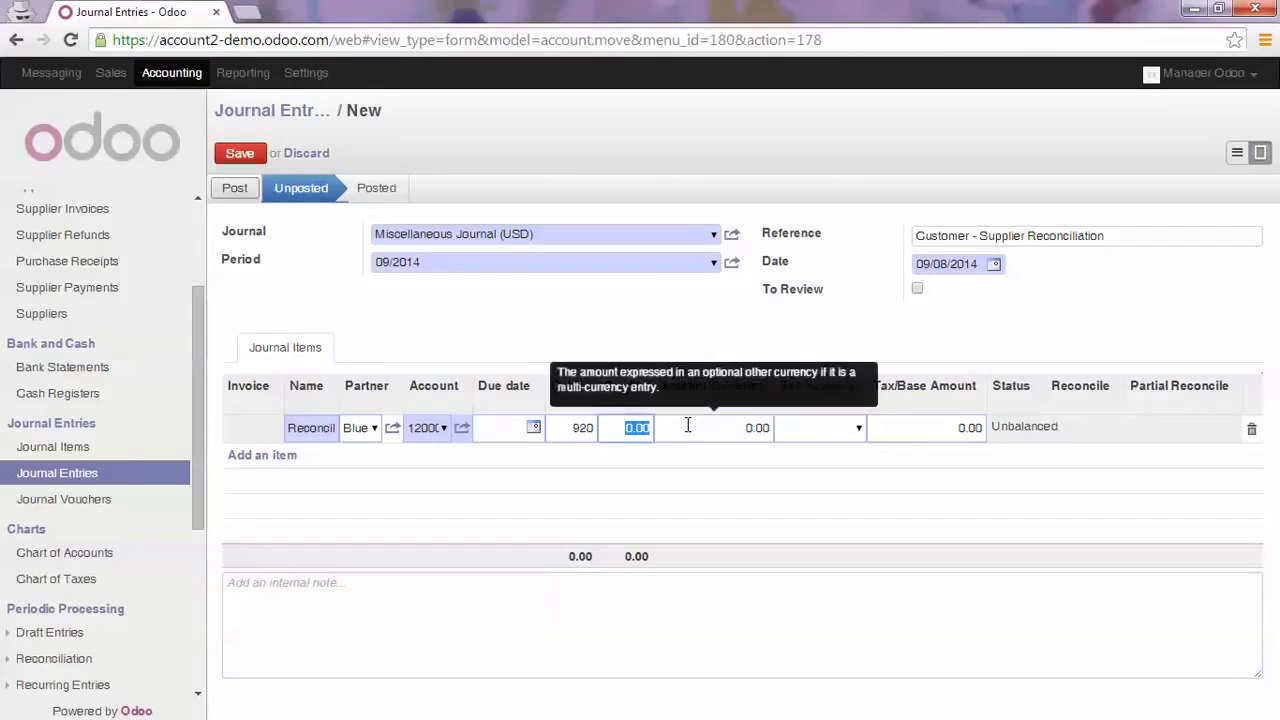
pyautogui.press('Return')
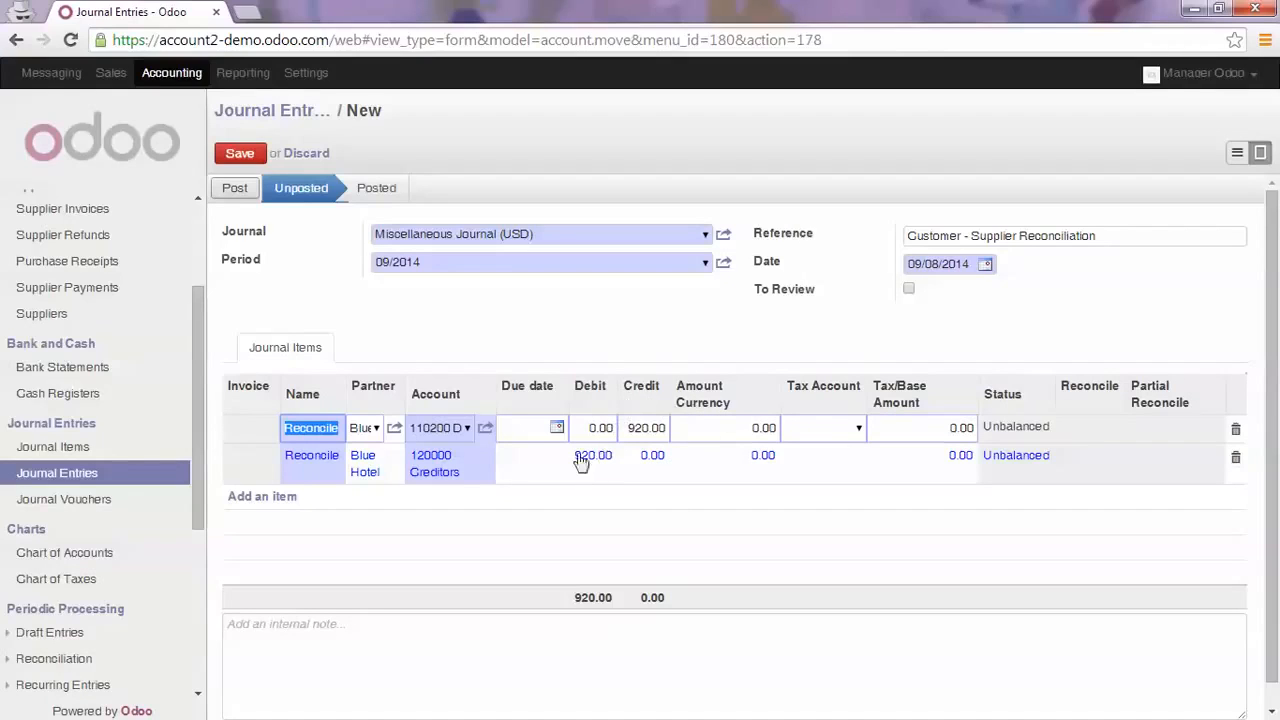
# Save the miscellaneous journal entry and post it
pyautogui.click(242, 154)
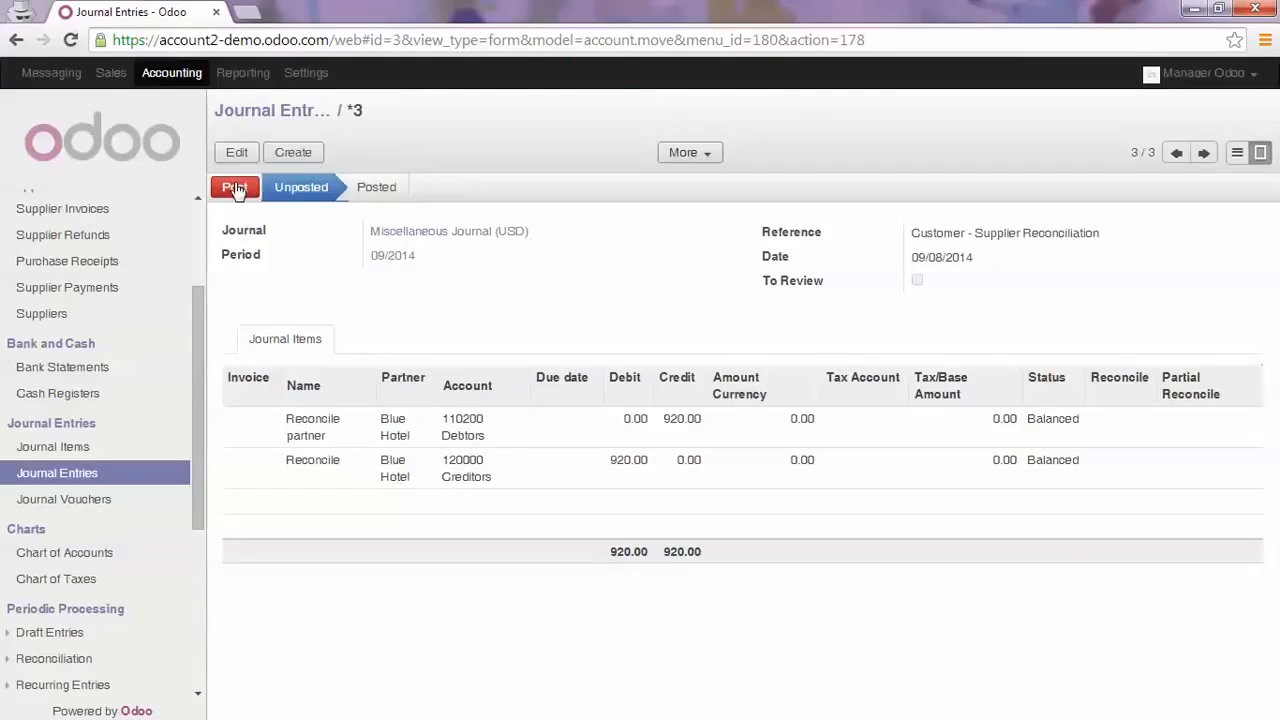
pyautogui.click(235, 189)
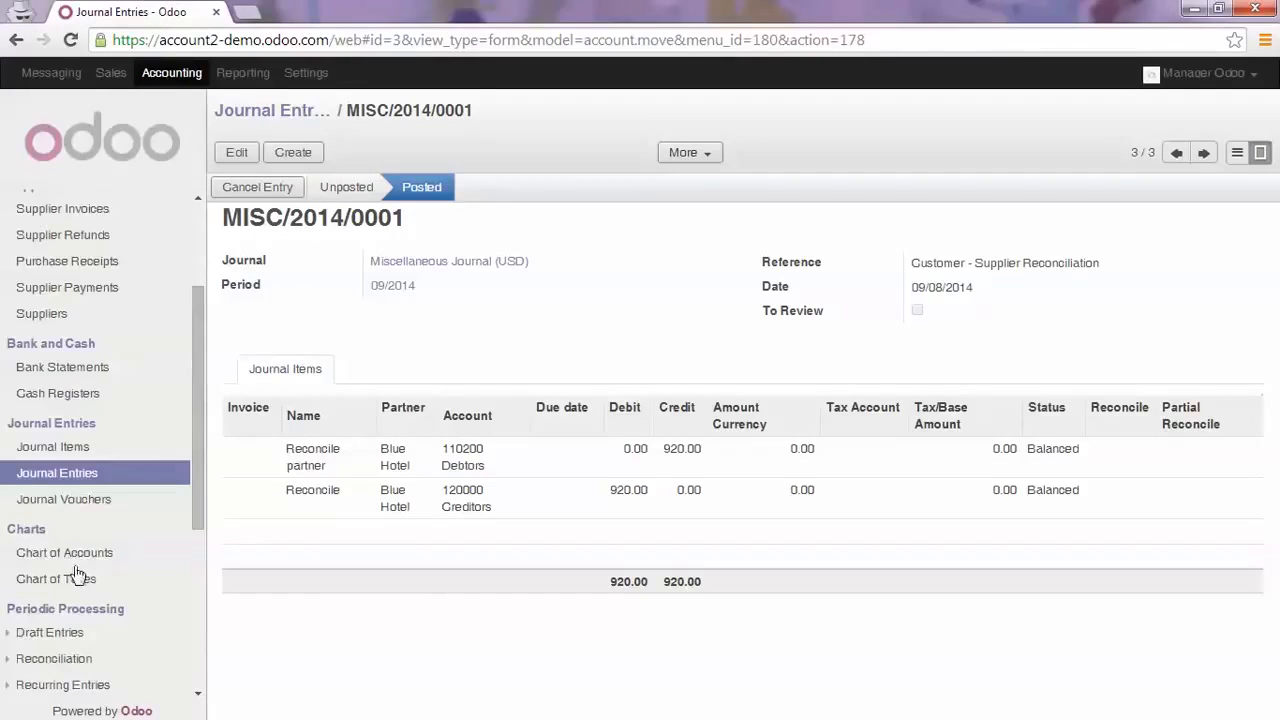
# In Manual Reconciliation, reconcile Blue Hotel's two 120000 Creditors items from the miscellaneous and purchase journals
pyautogui.scroll(-3, 77, 570)
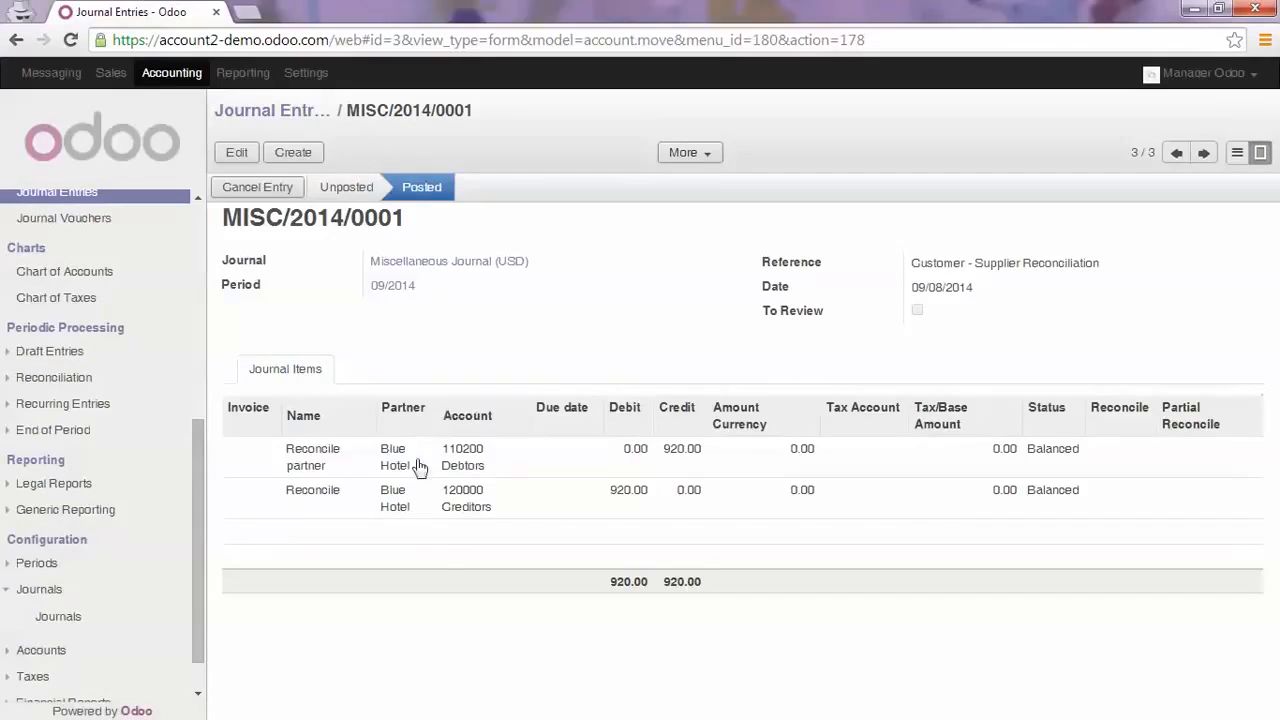
pyautogui.click(88, 381)
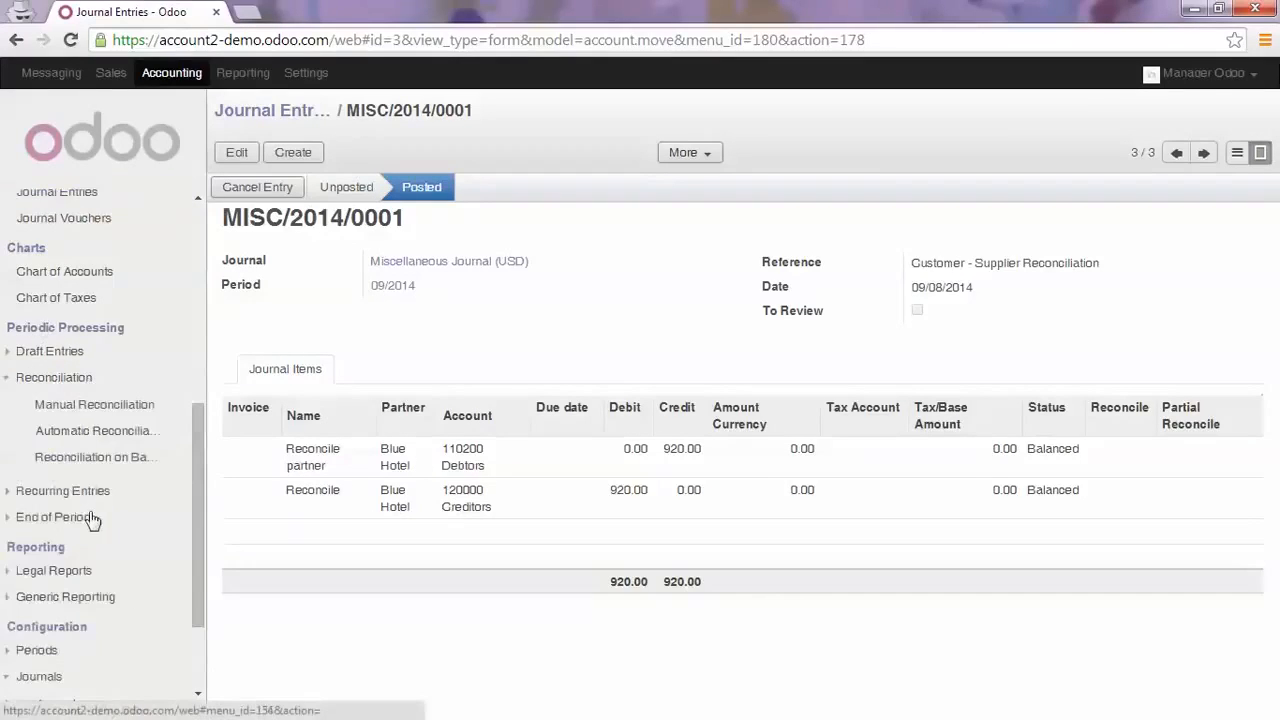
pyautogui.click(90, 412)
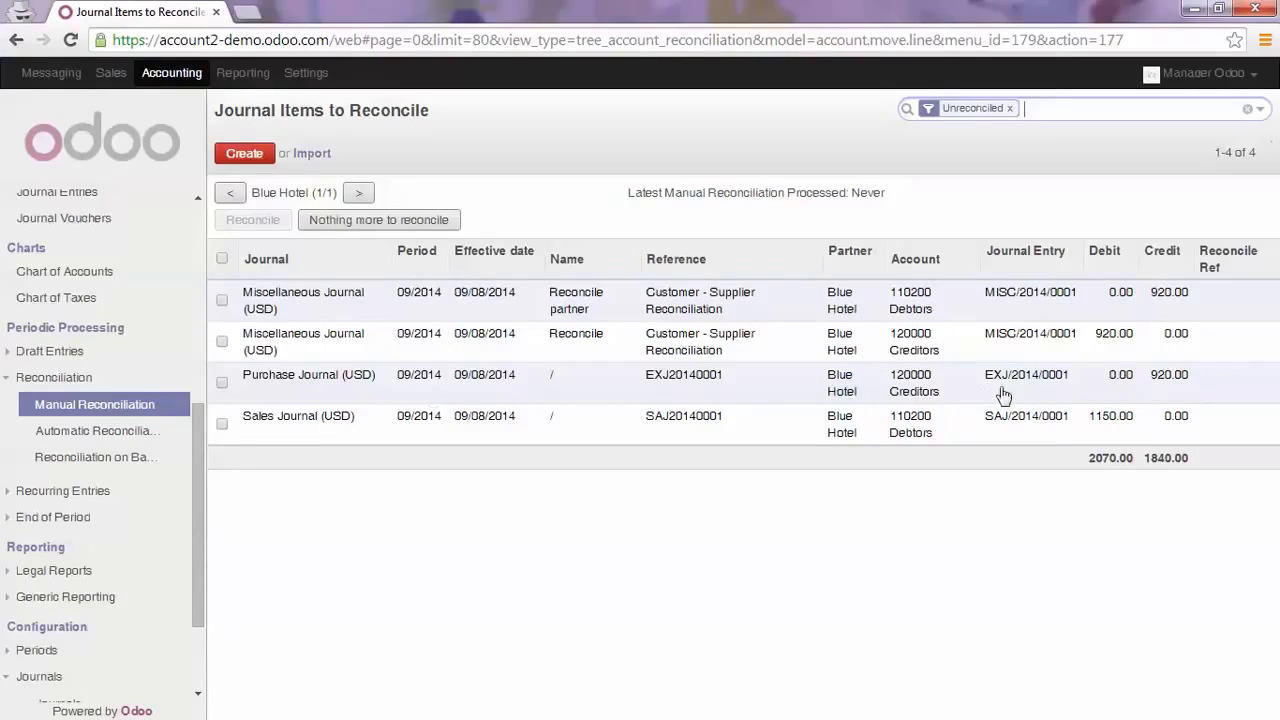
pyautogui.click(222, 383)
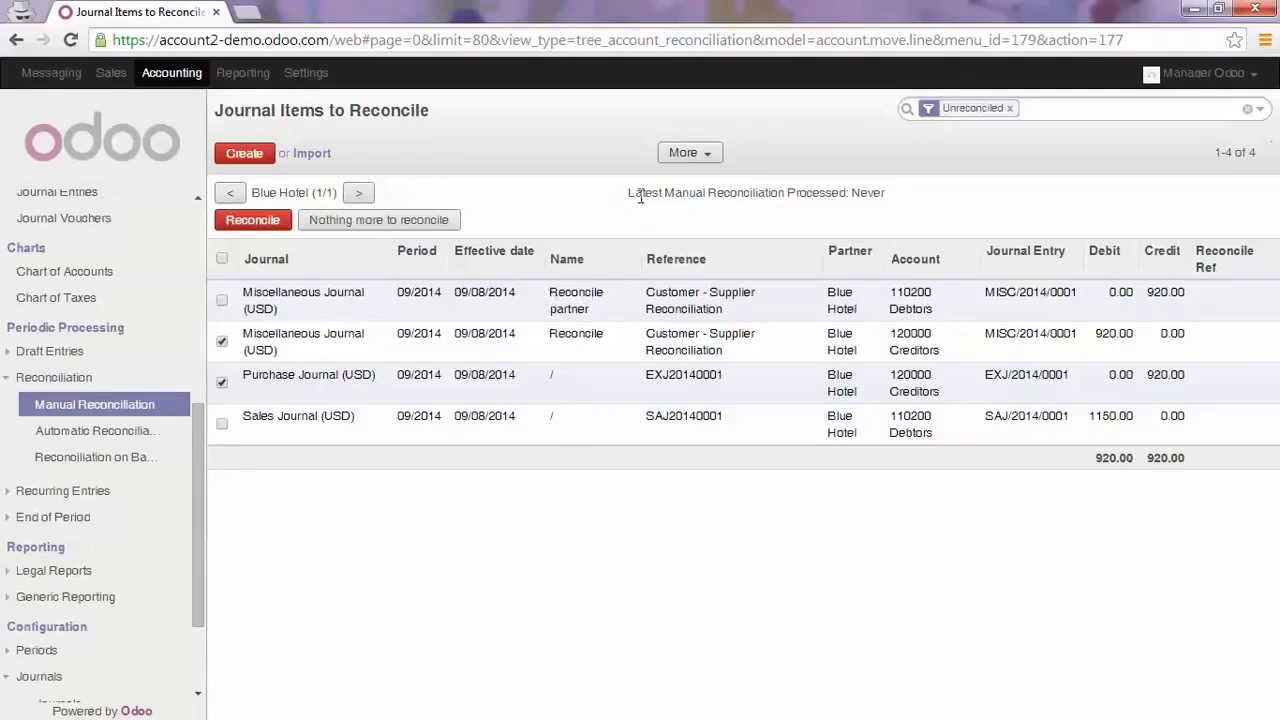
pyautogui.click(241, 222)
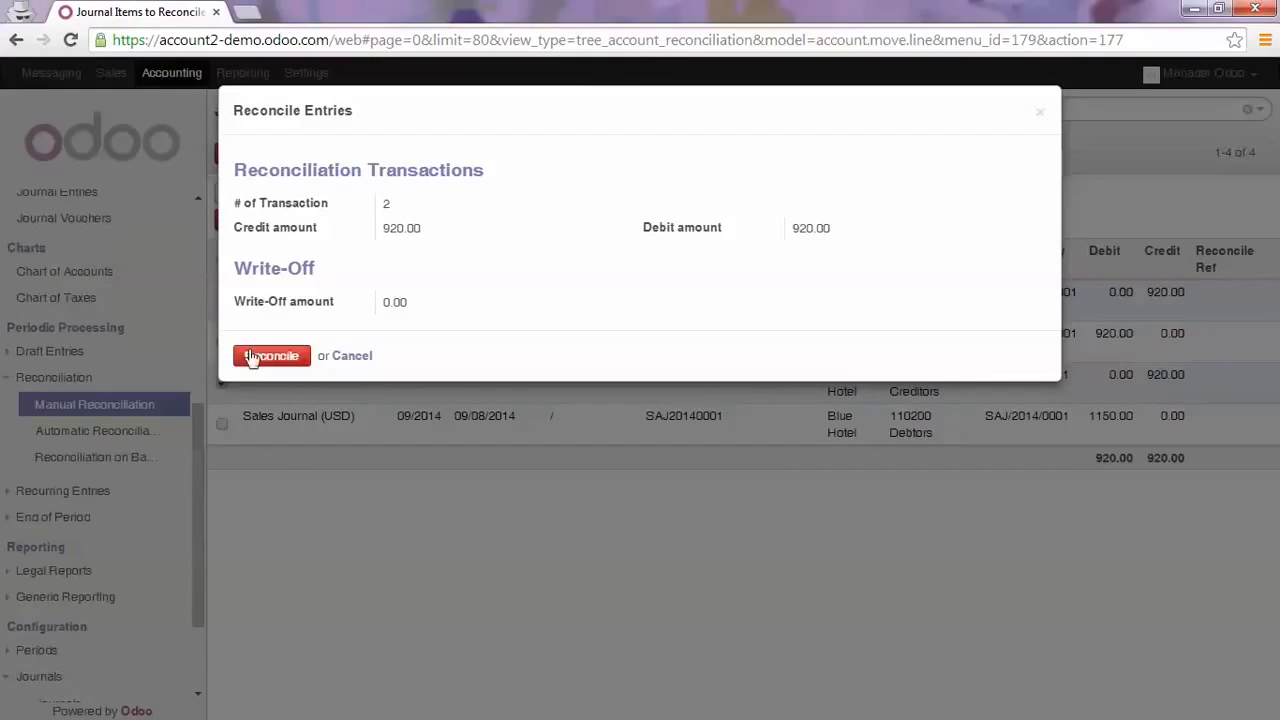
pyautogui.click(256, 356)
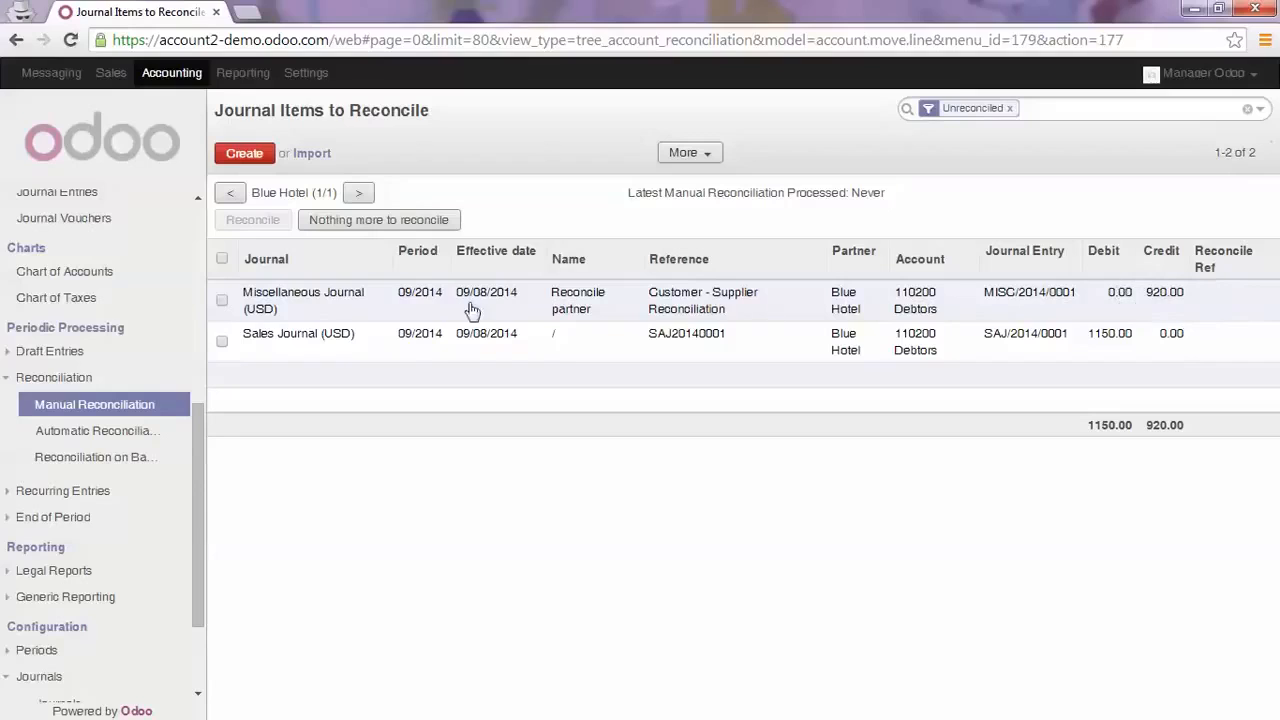
# Partially reconcile Blue Hotel's two 110200 Debtors items from the miscellaneous and sales journals
pyautogui.click(222, 300)
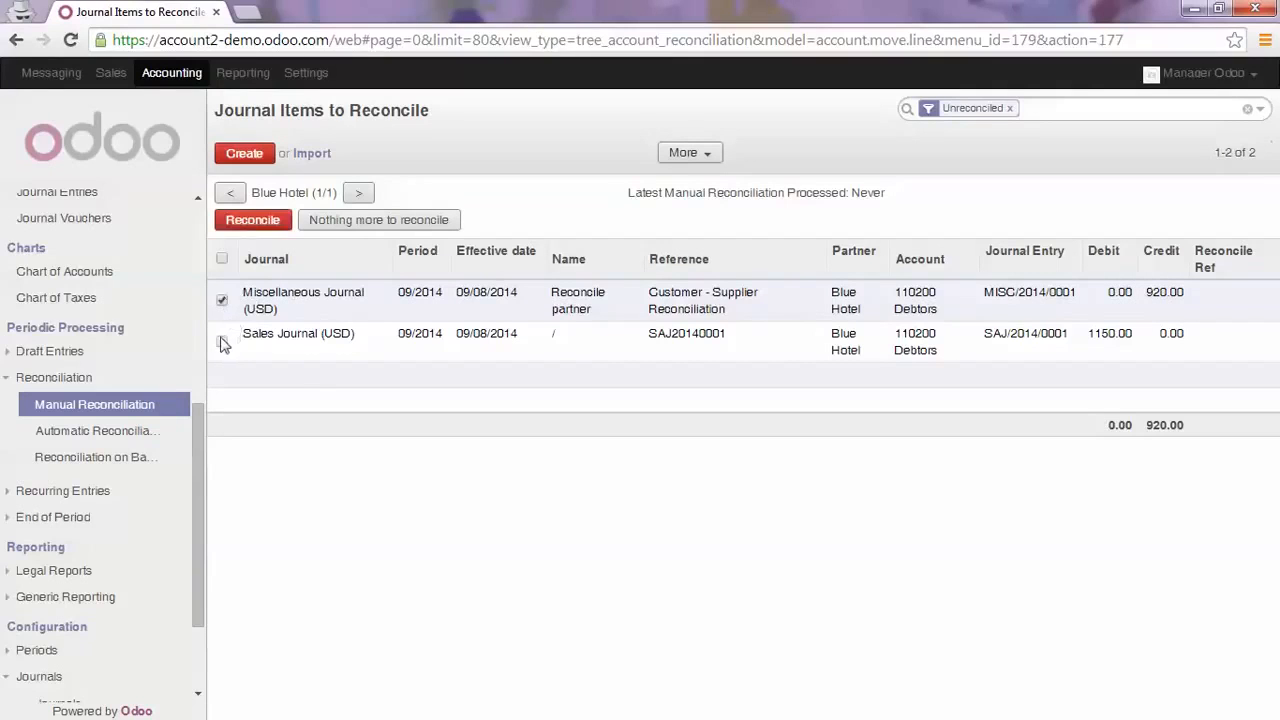
pyautogui.click(222, 343)
pyautogui.click(252, 222)
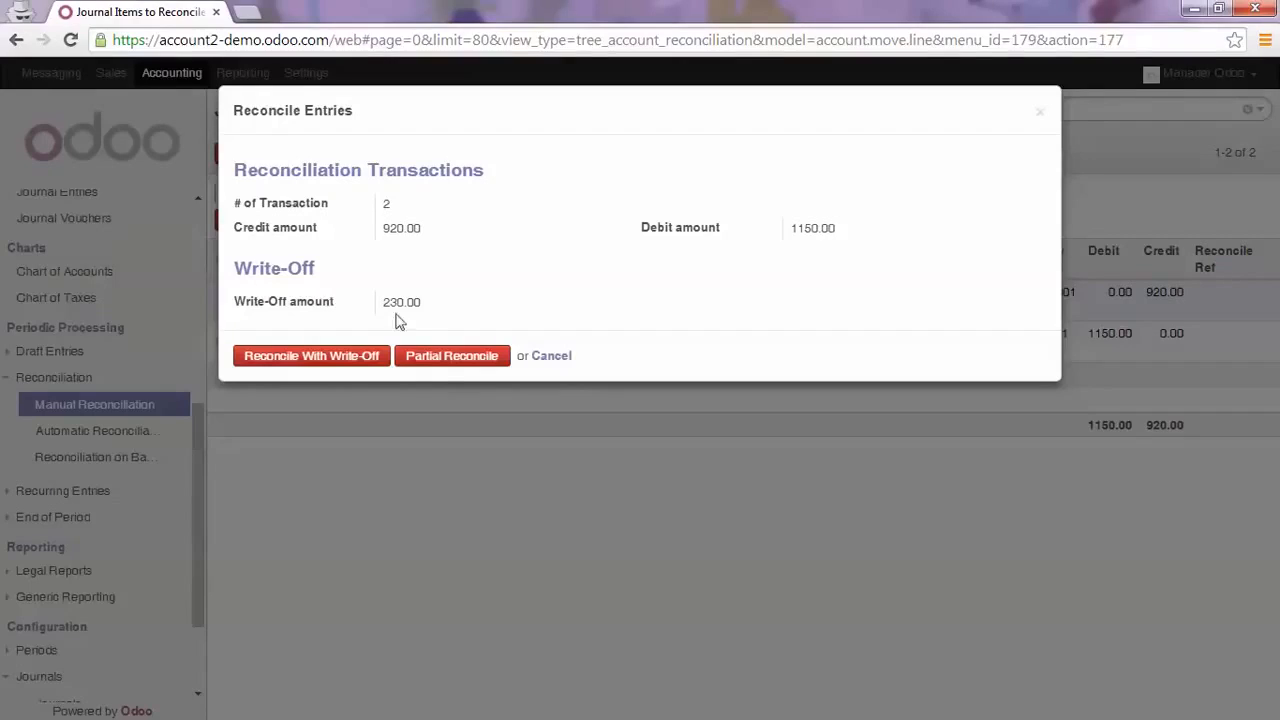
pyautogui.click(441, 362)
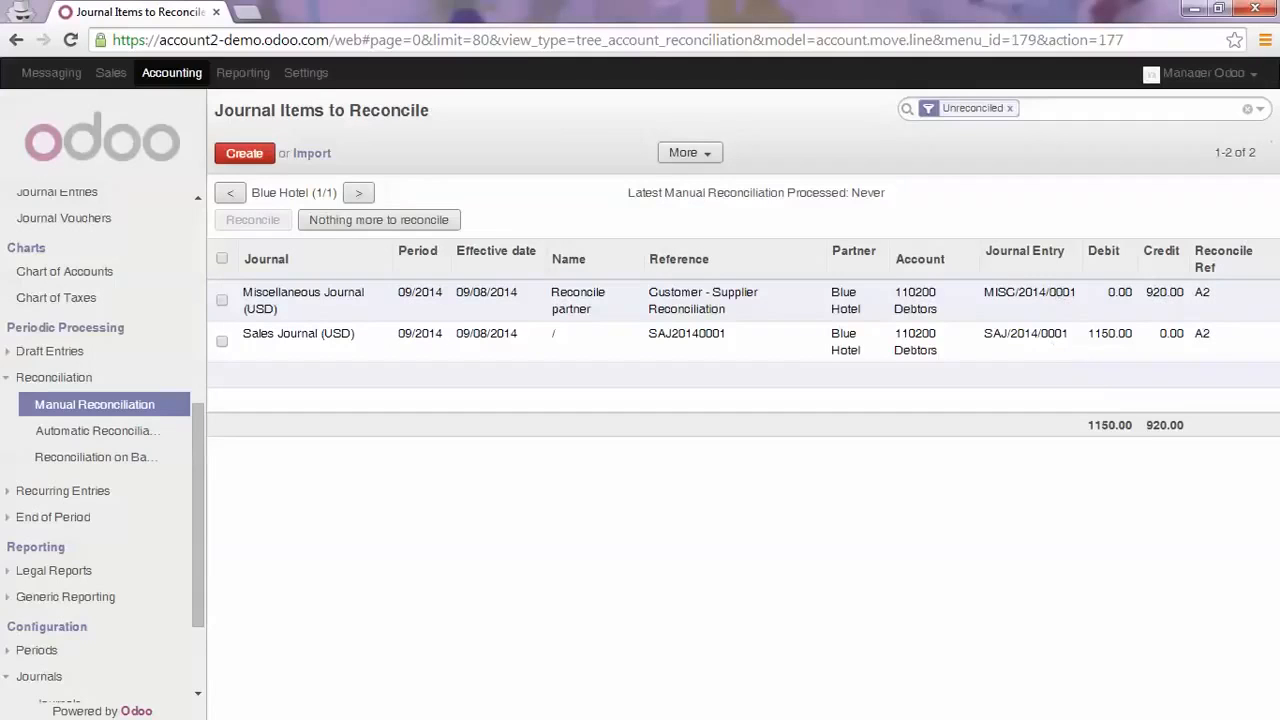
# Check the balance and status of Blue Hotel's invoices in the customer invoices and in the supplier invoices
pyautogui.scroll(5, 110, 240)
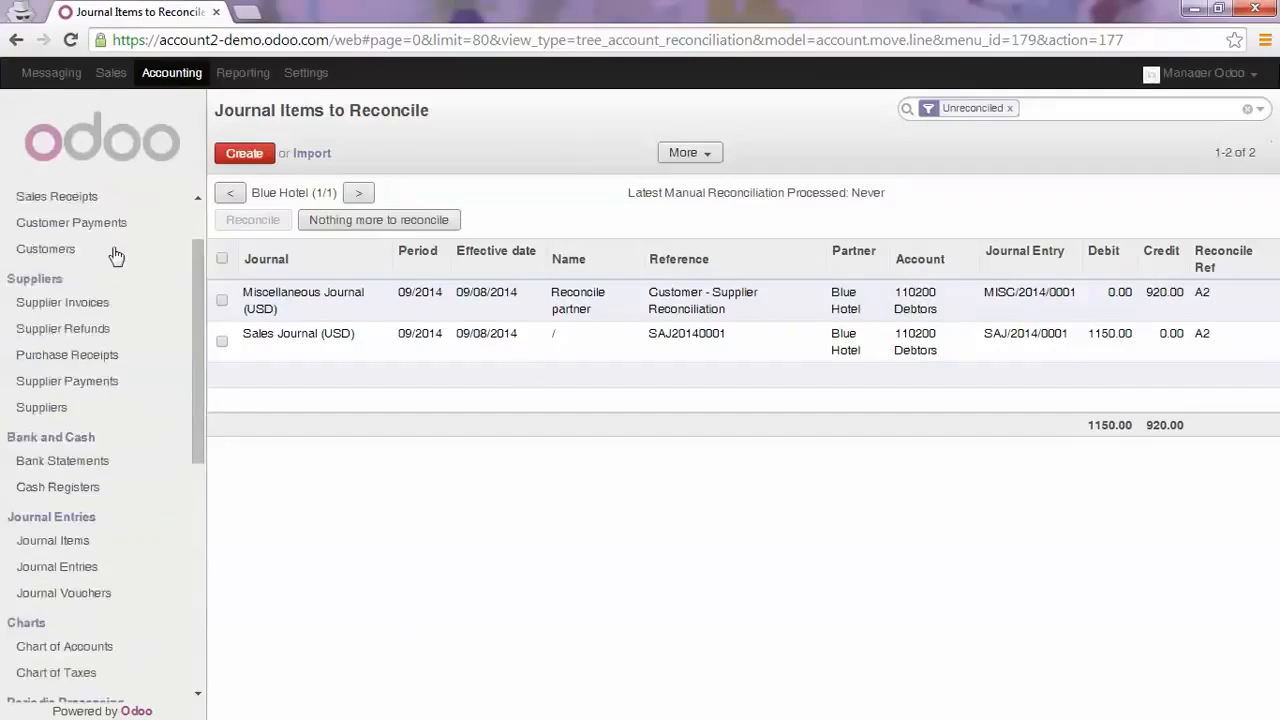
pyautogui.click(105, 224)
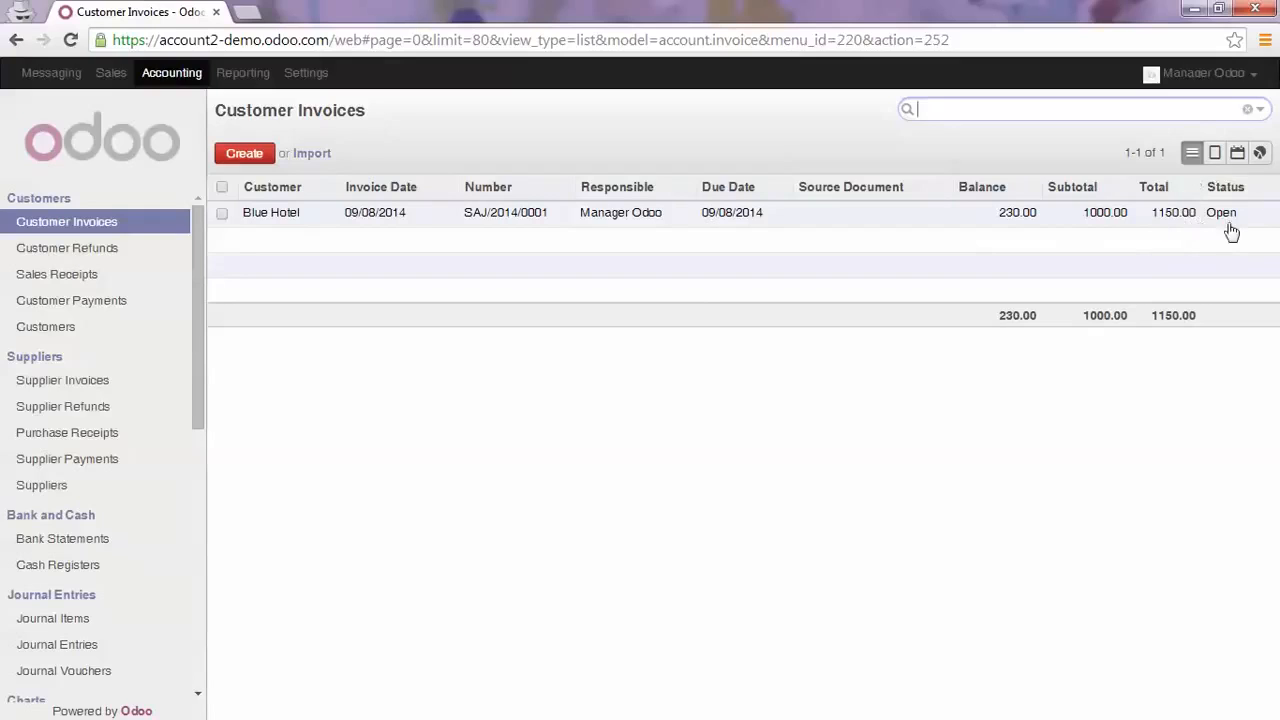
pyautogui.click(82, 382)
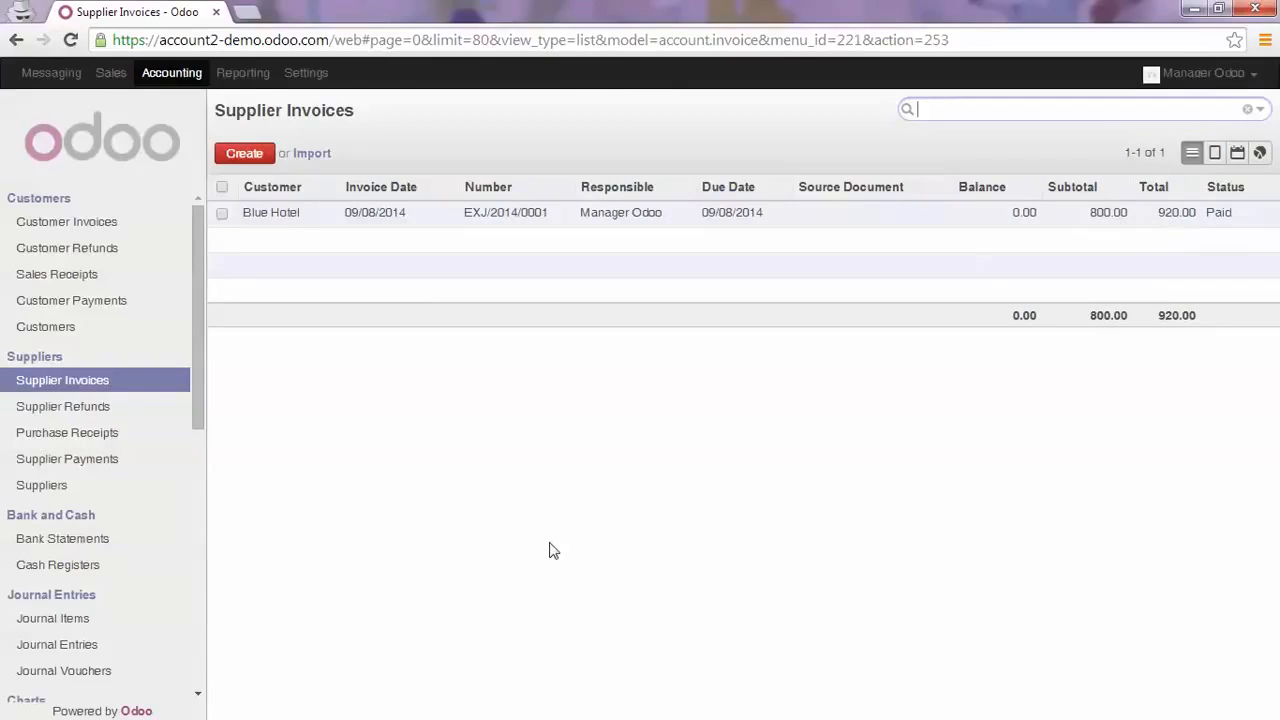
pyautogui.moveTo(1229, 214)
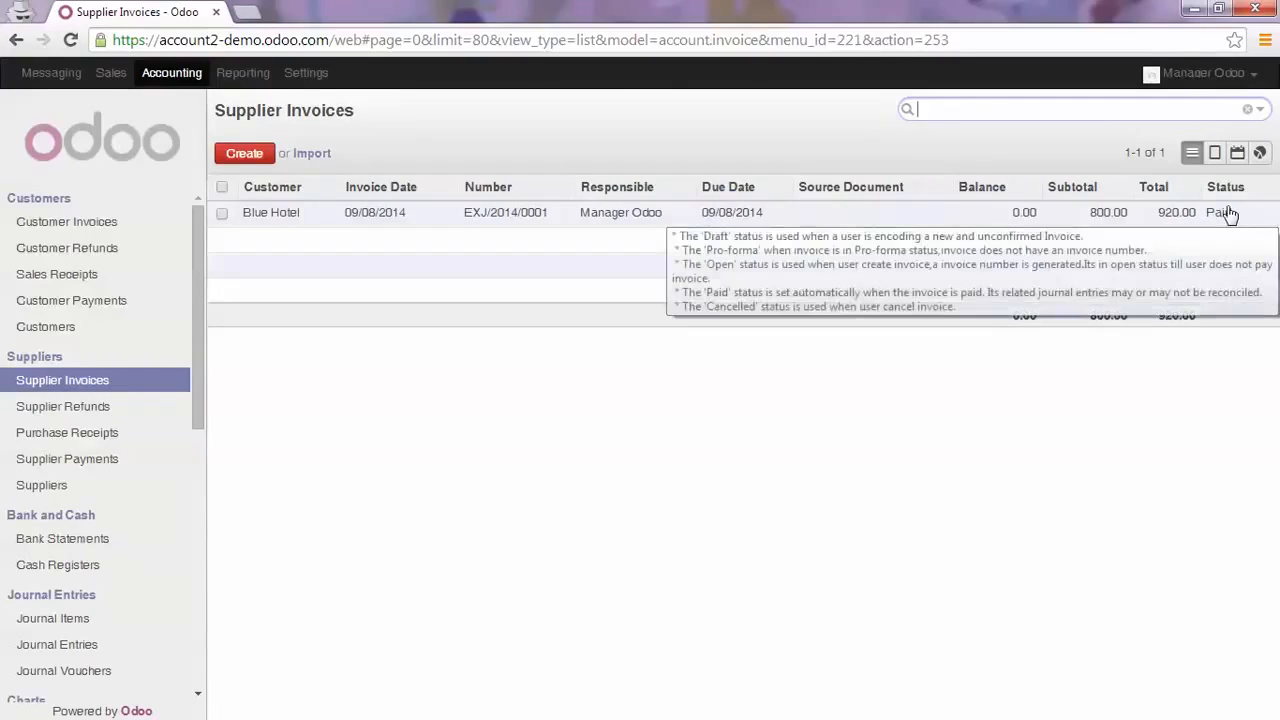